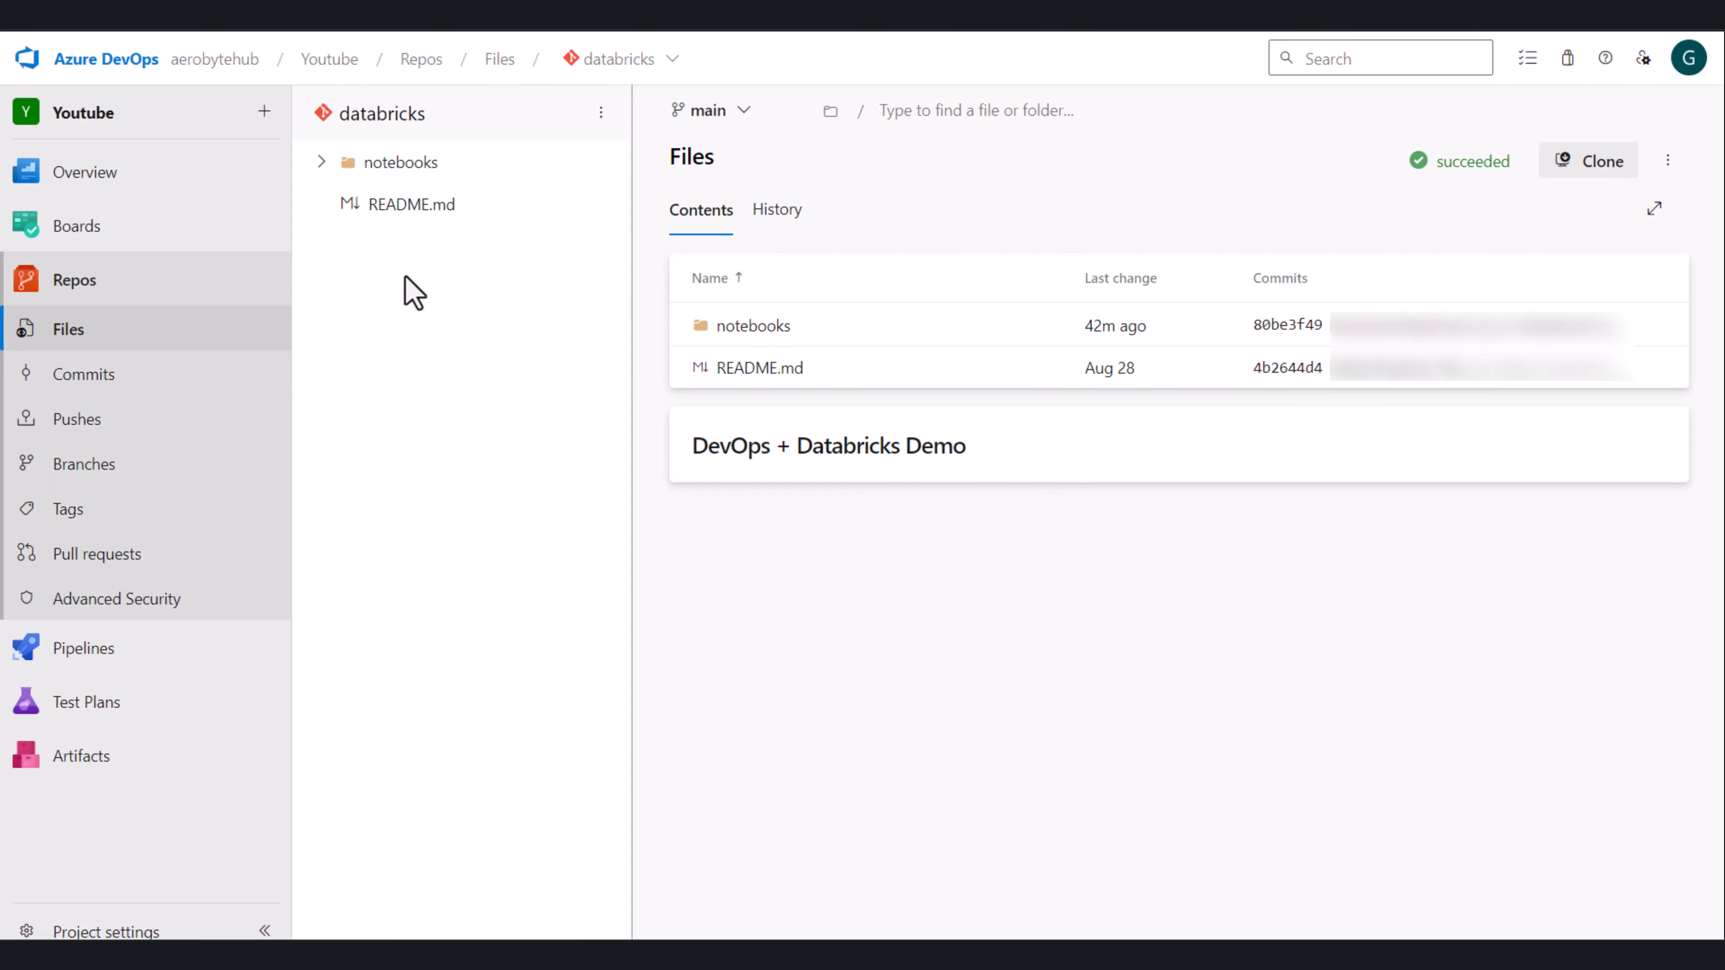
Examine the notebooks folder in the DevOps databricks repository and the databricks repo under Development in the Databricks workspace.
click(401, 167)
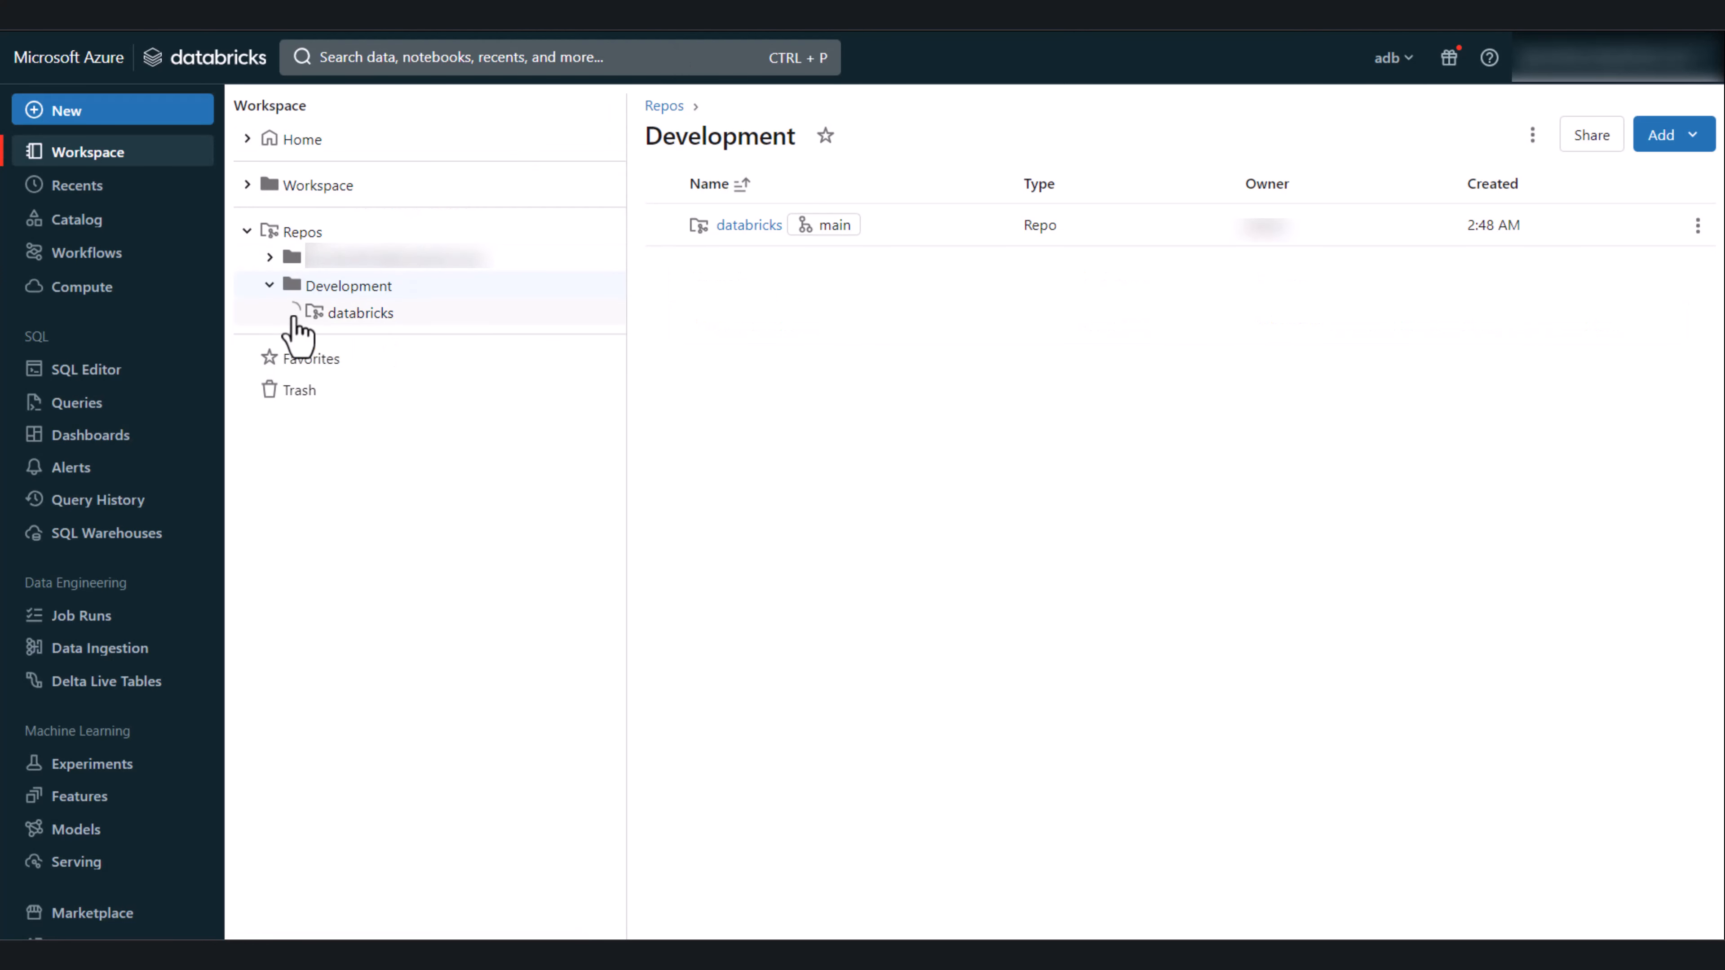
click(343, 340)
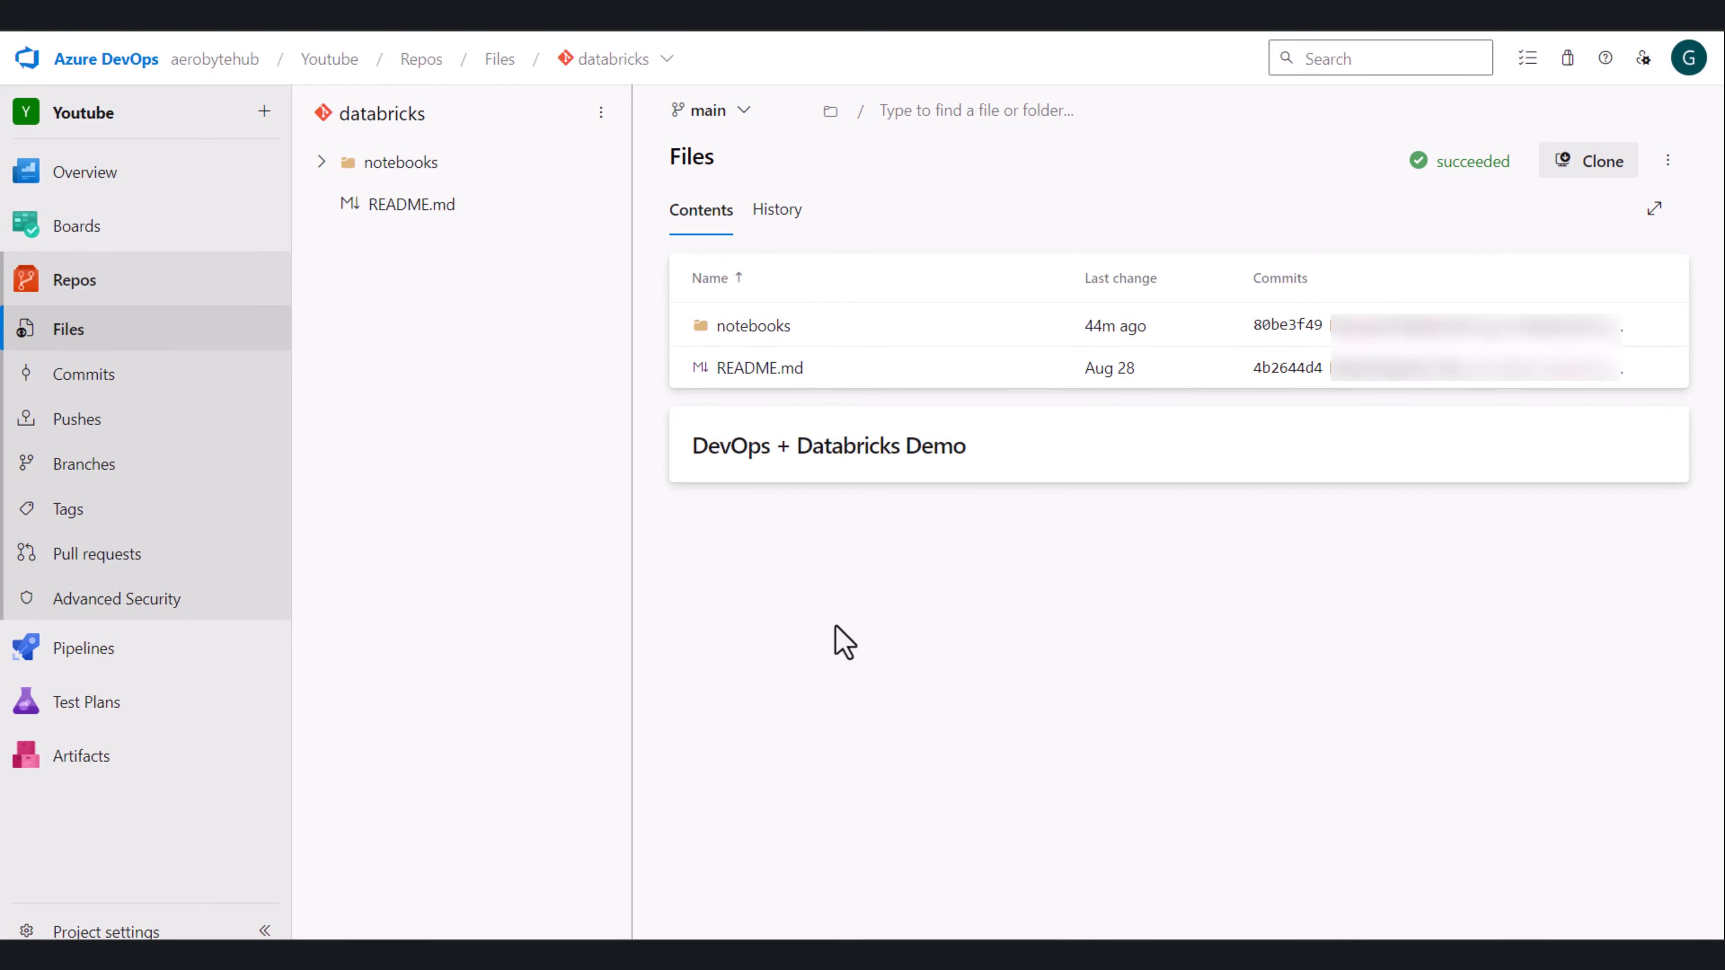
Create a classic-editor pipeline from the Azure Repos Git repository databricks on branch main, starting with an empty job.
click(135, 658)
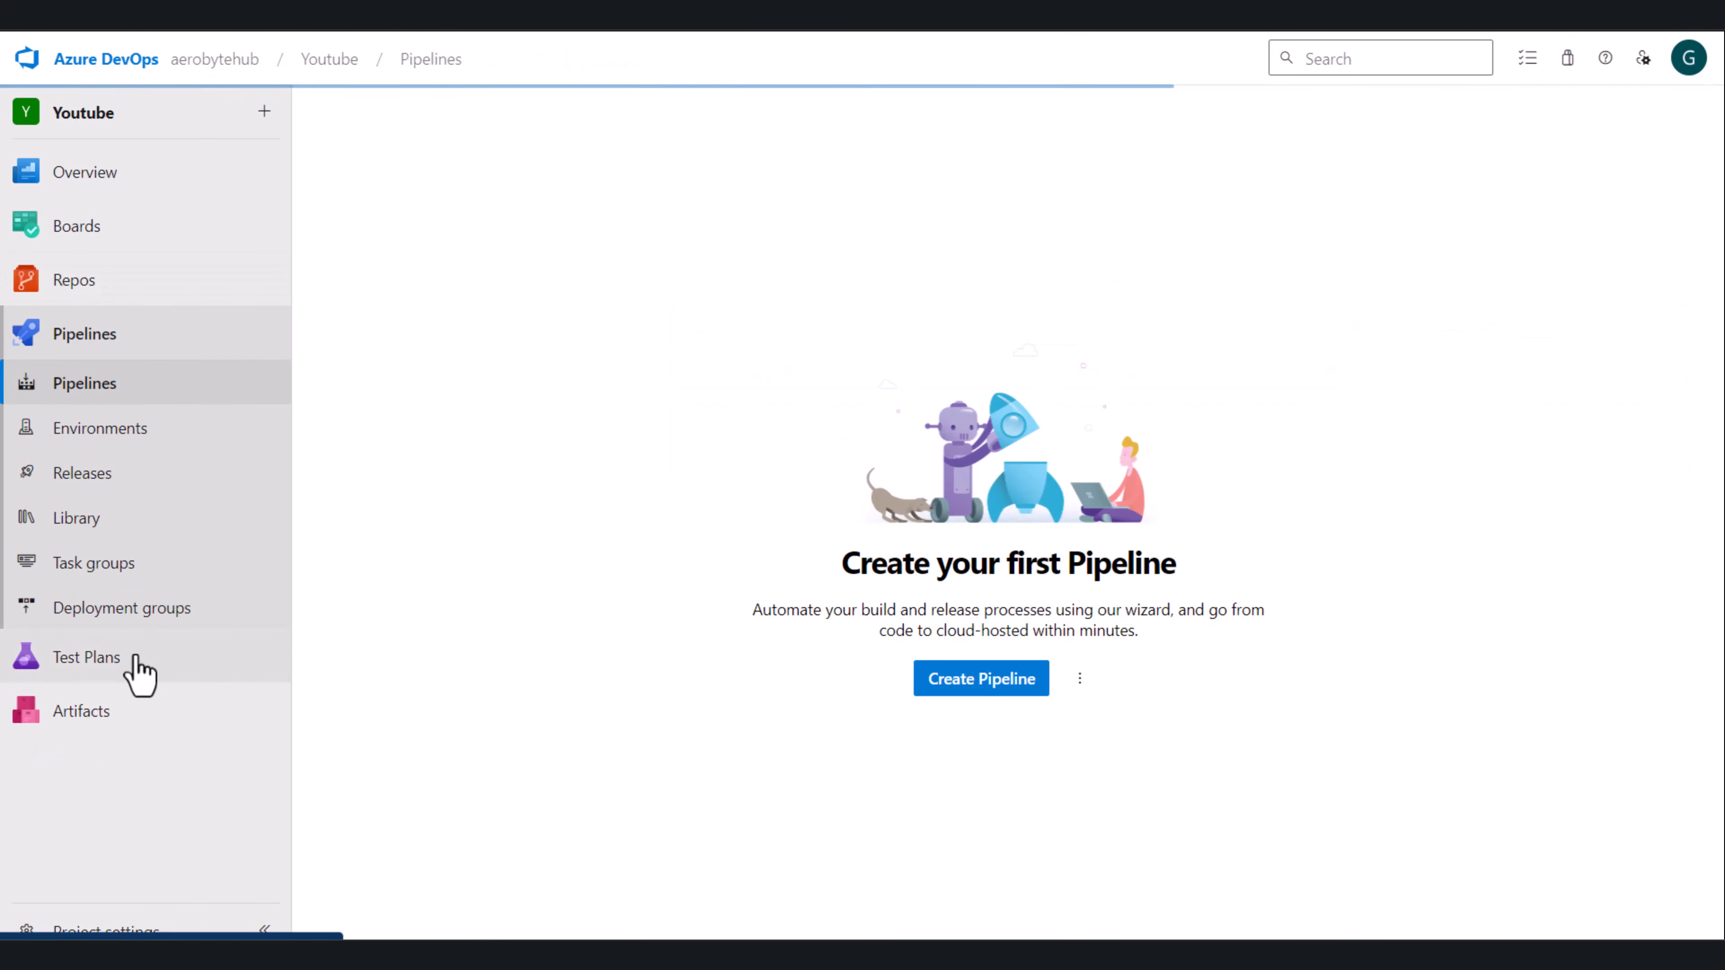
click(978, 688)
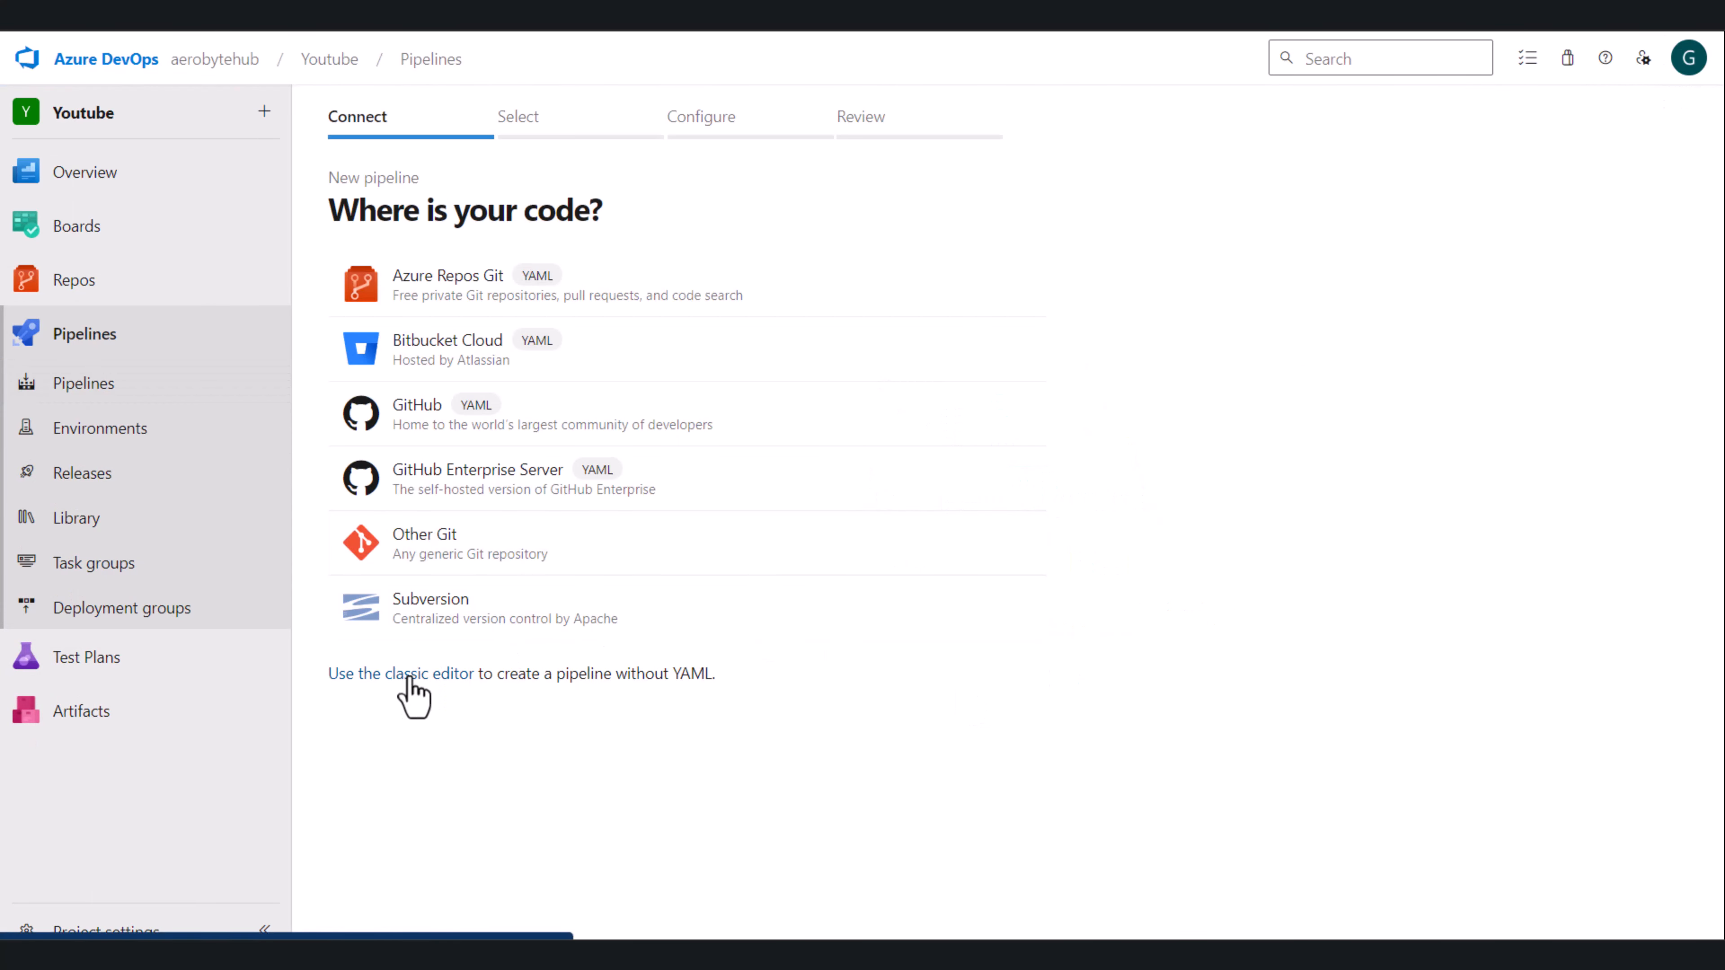
click(409, 675)
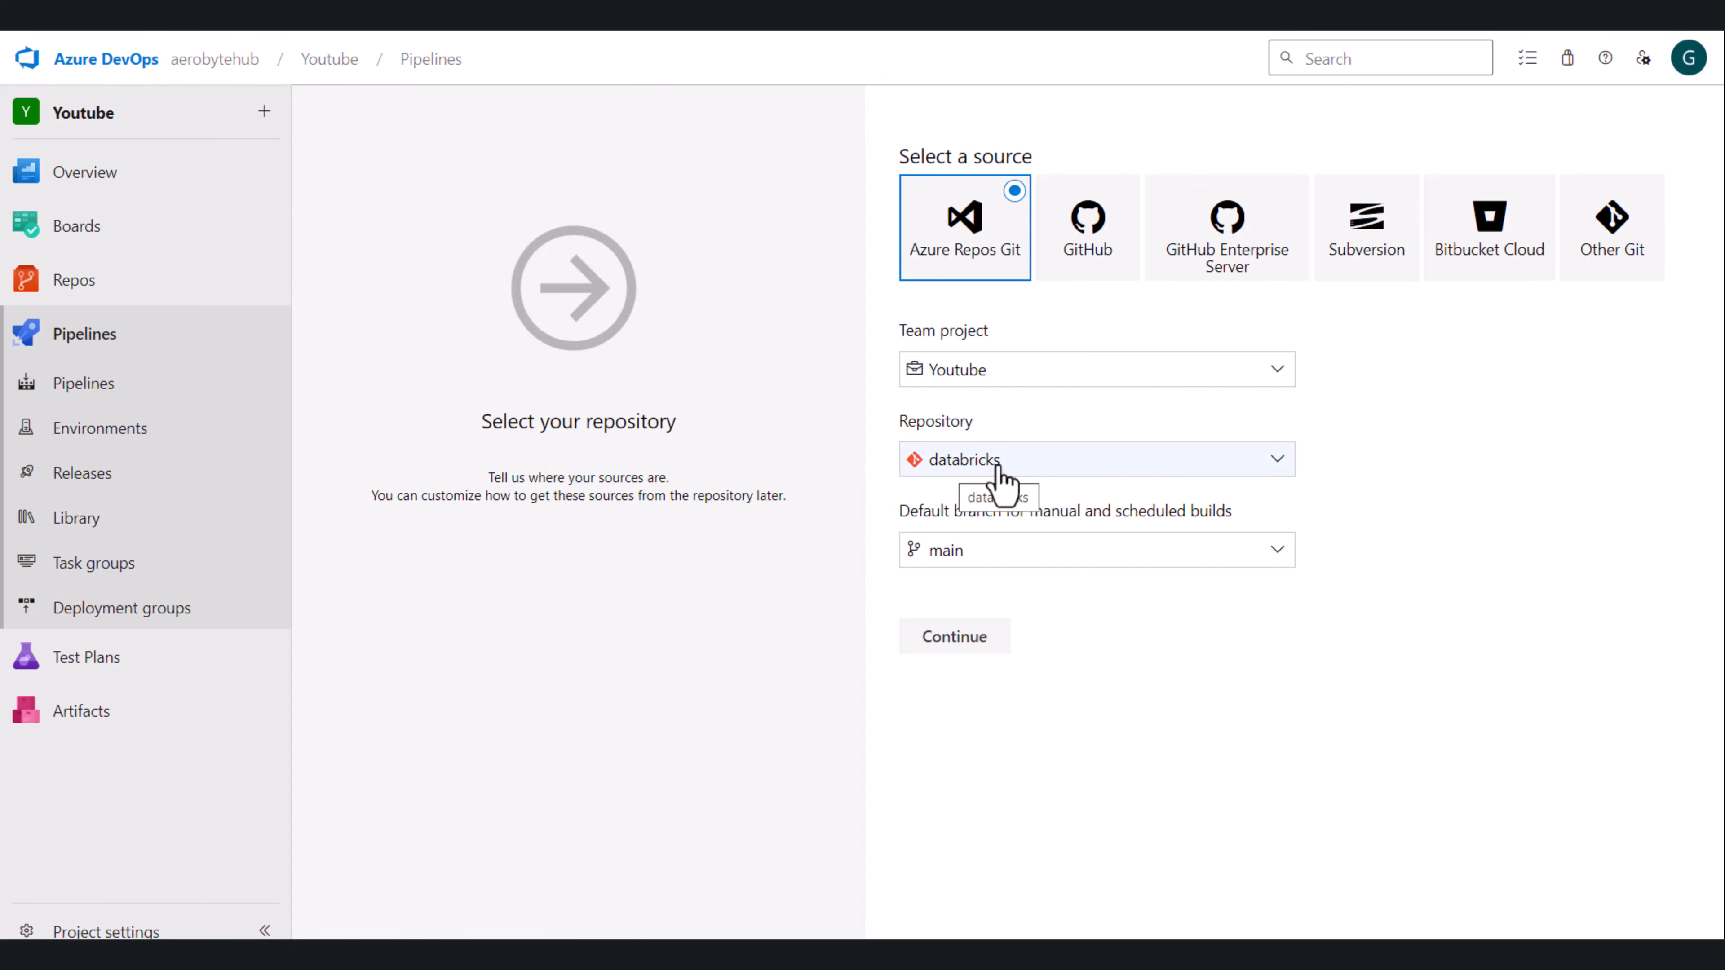
click(978, 646)
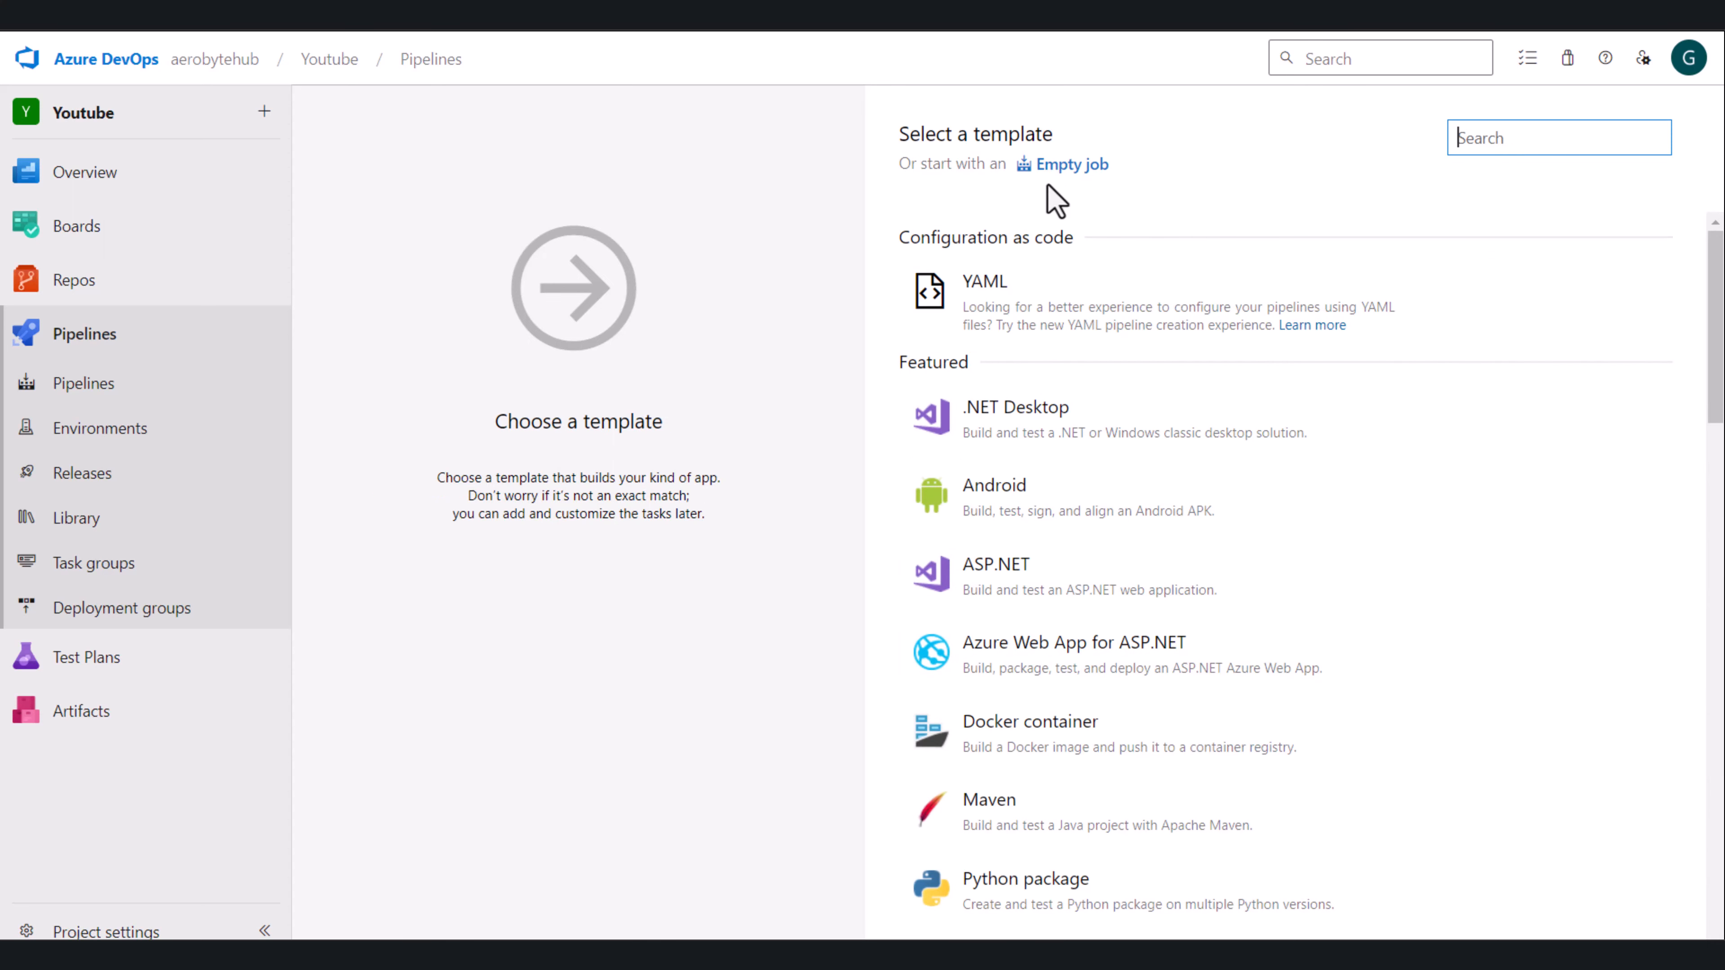
click(1076, 167)
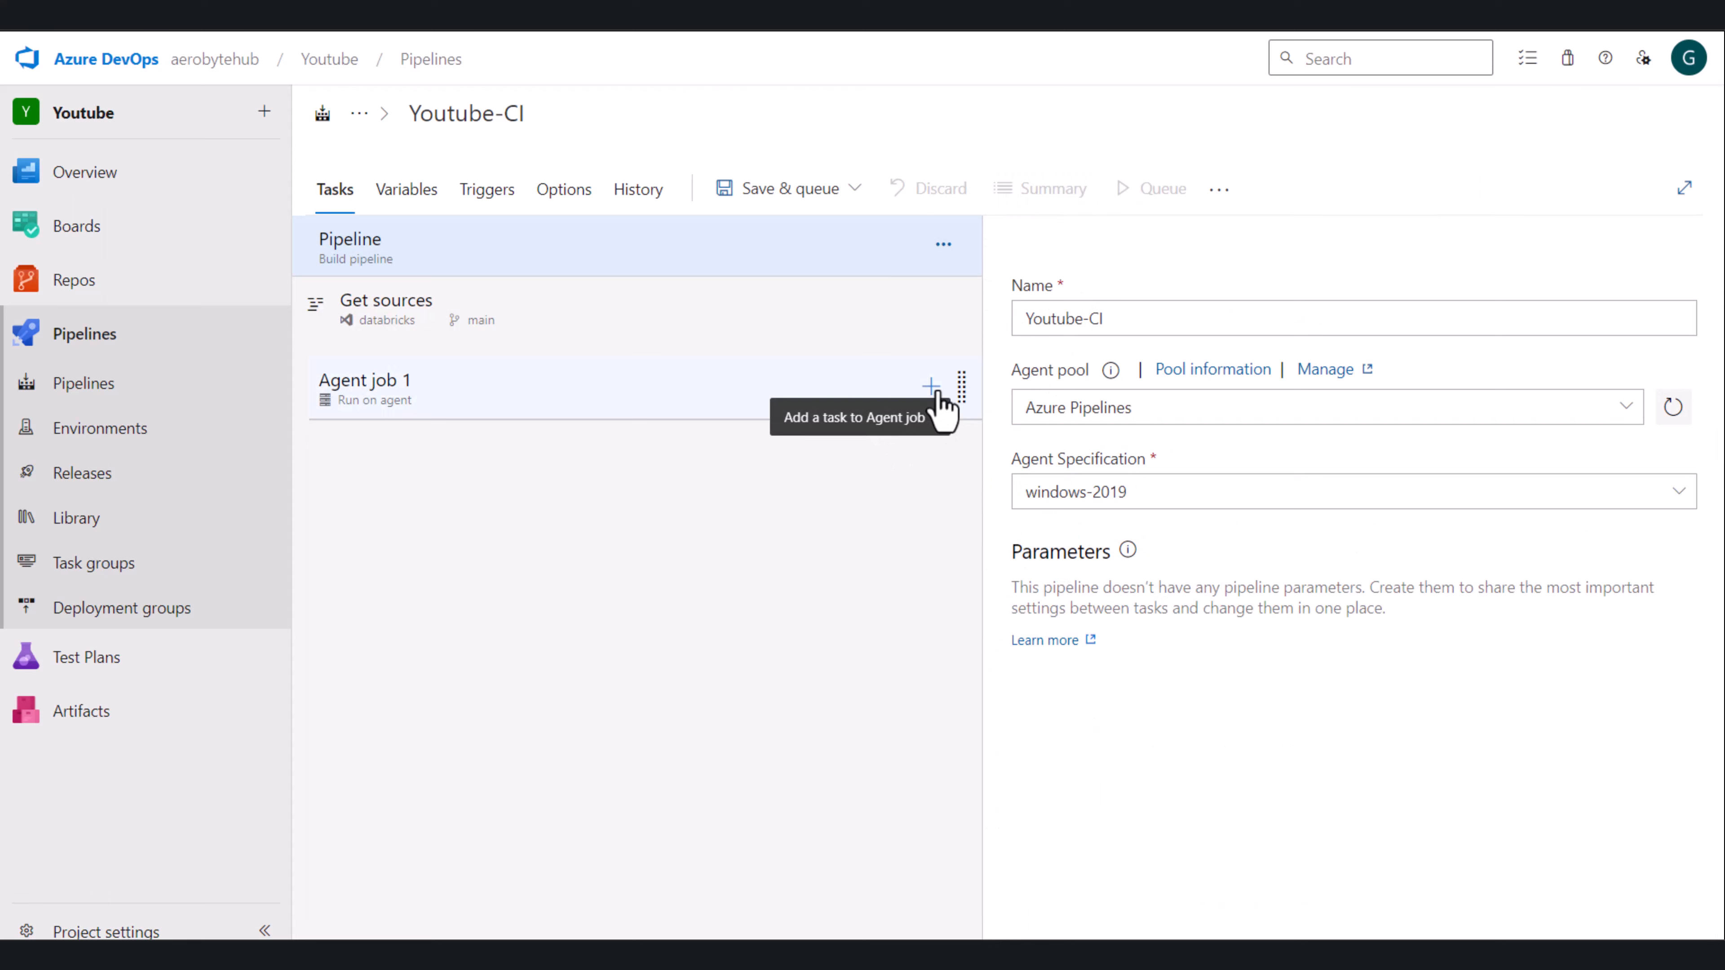
Find the databricks tasks and add Configure Databricks and Deploy Databricks Notebooks to Agent job 1.
click(931, 387)
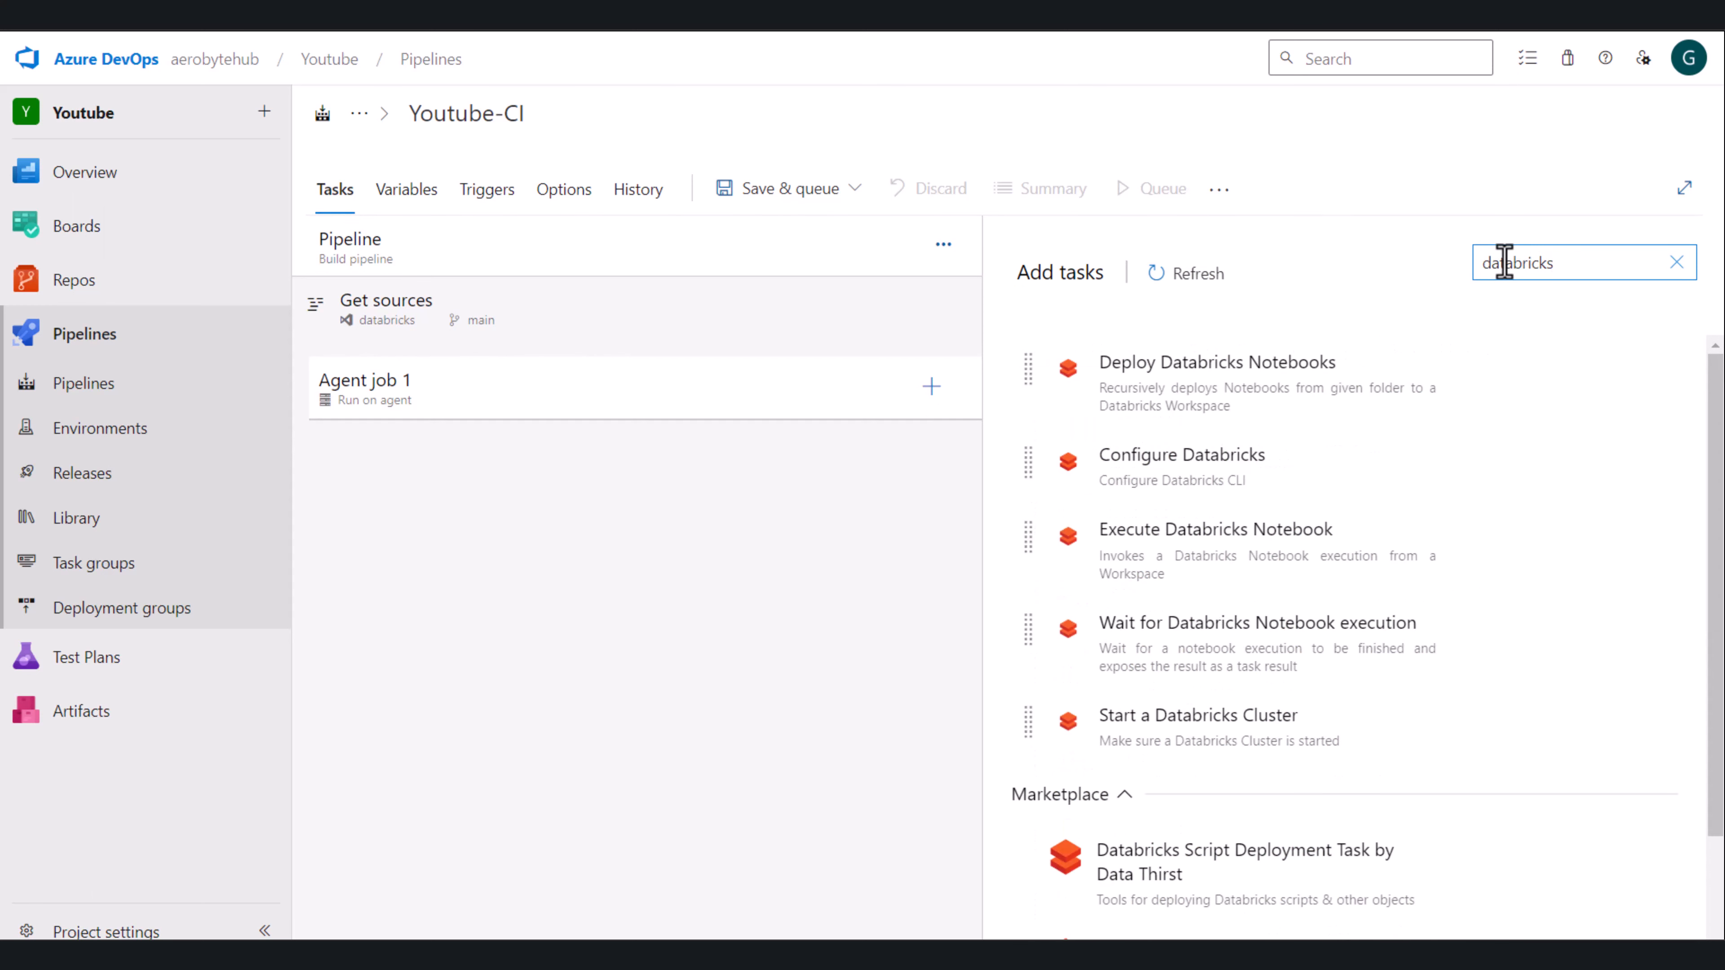
mouse_move(1468, 408)
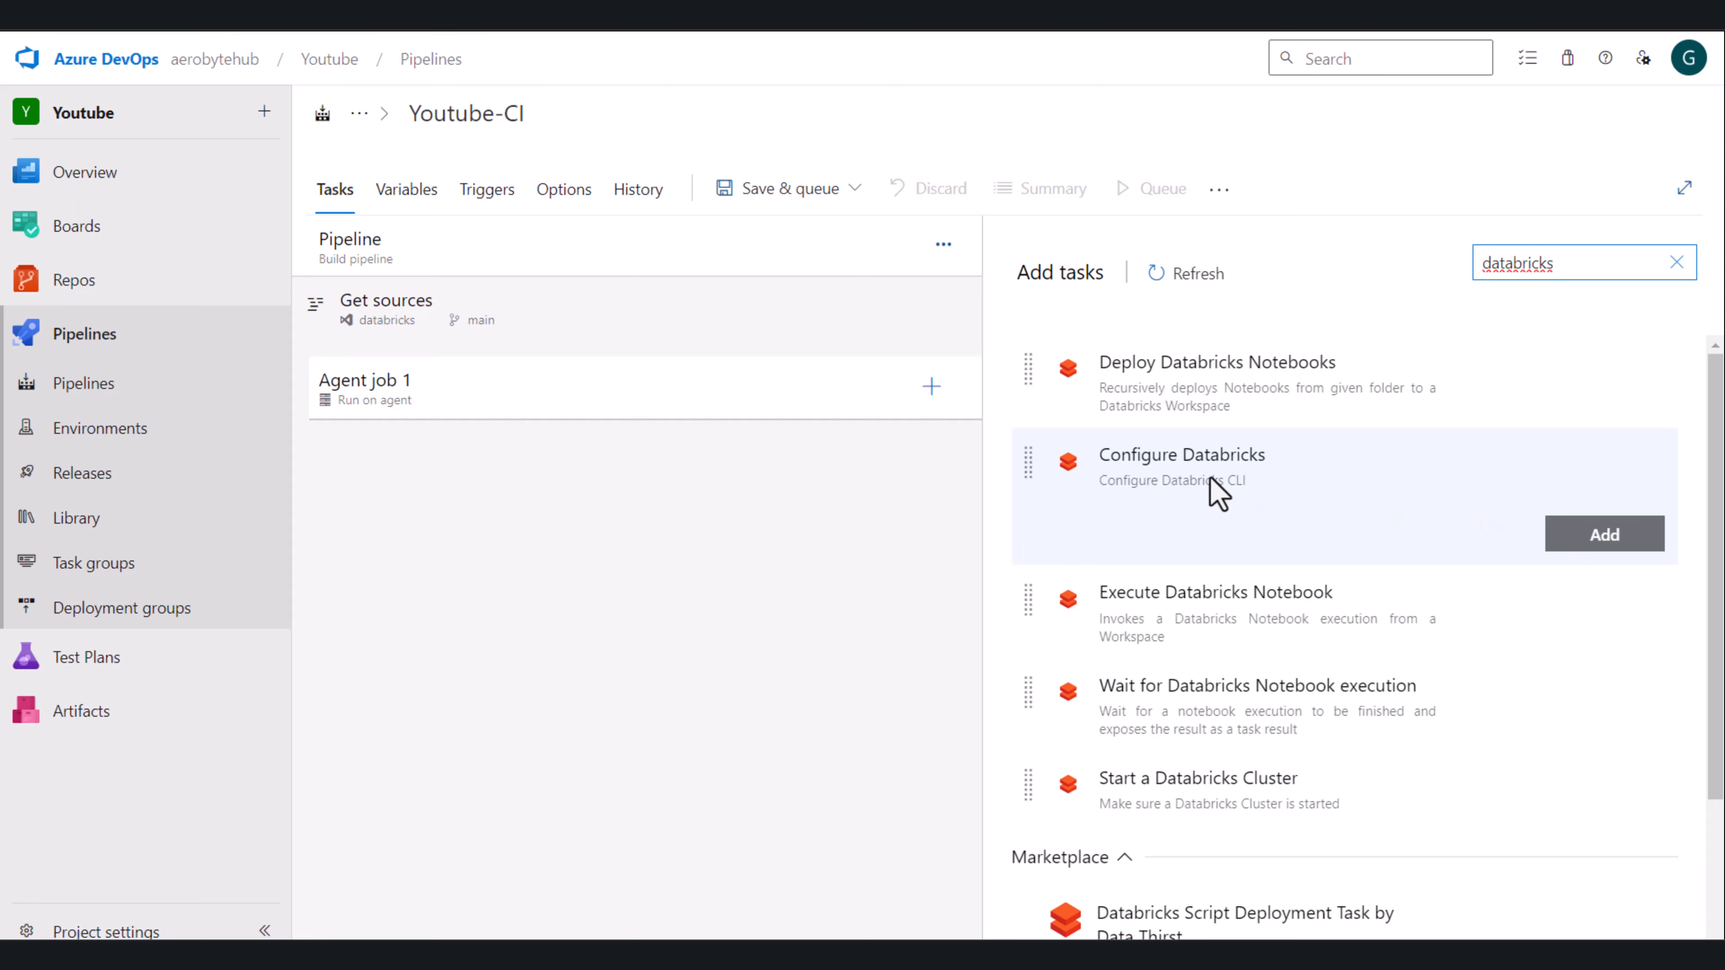
click(1600, 545)
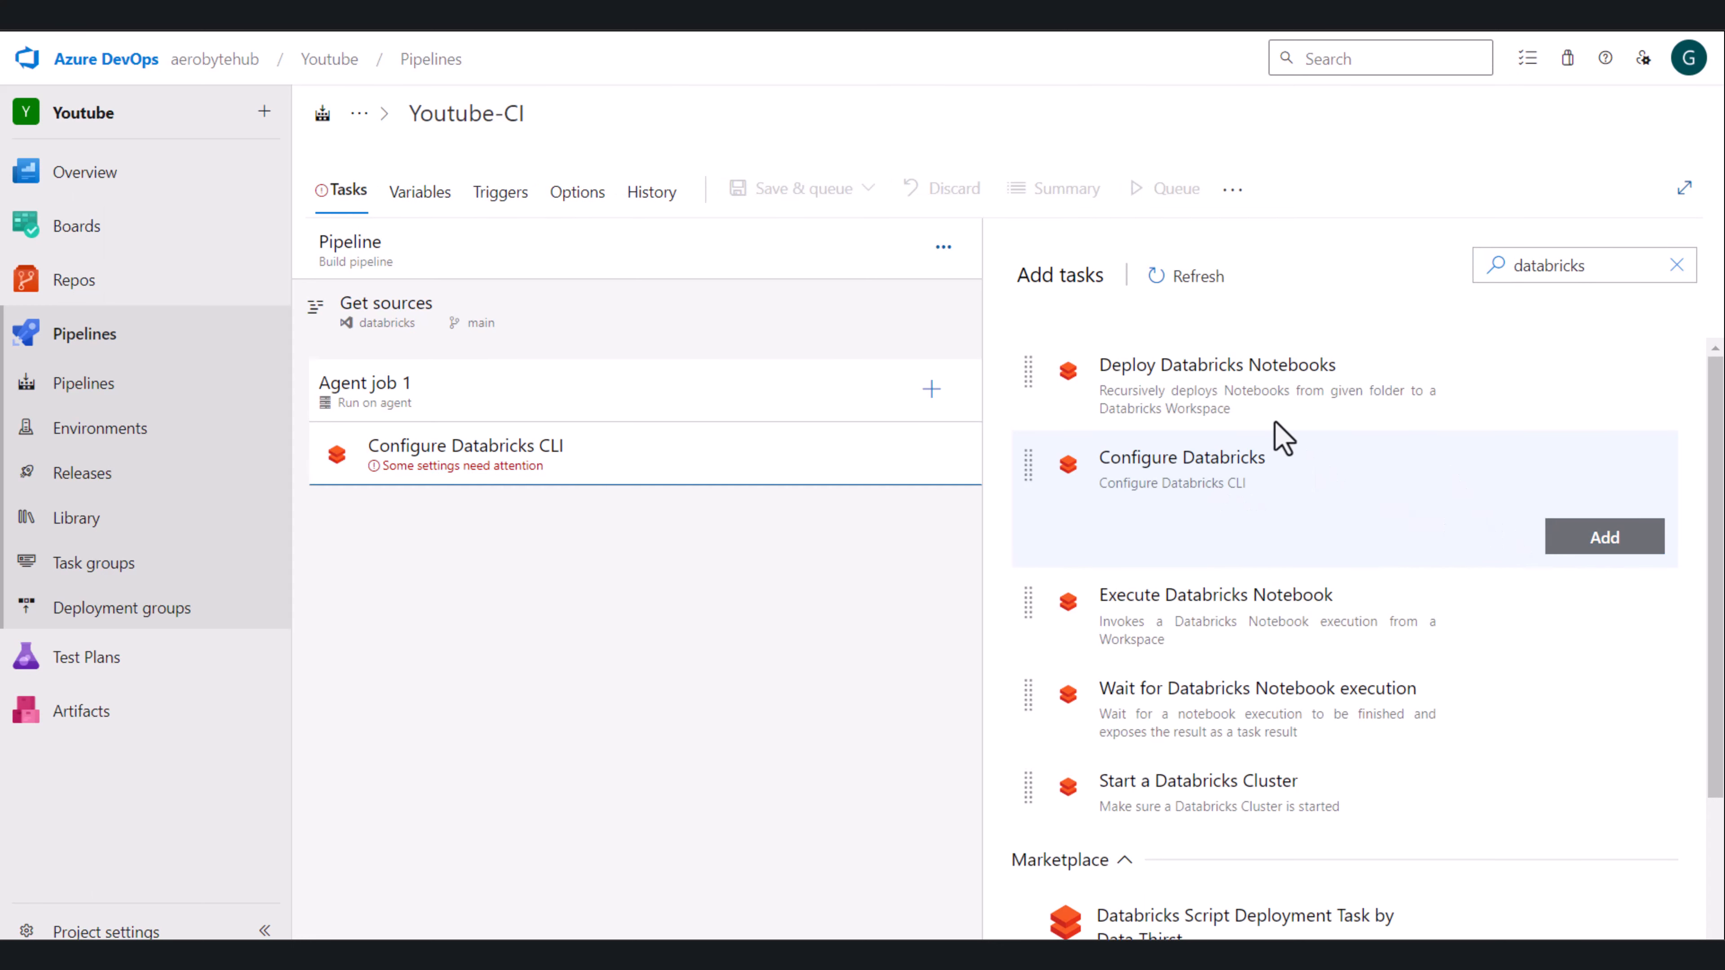
click(1610, 469)
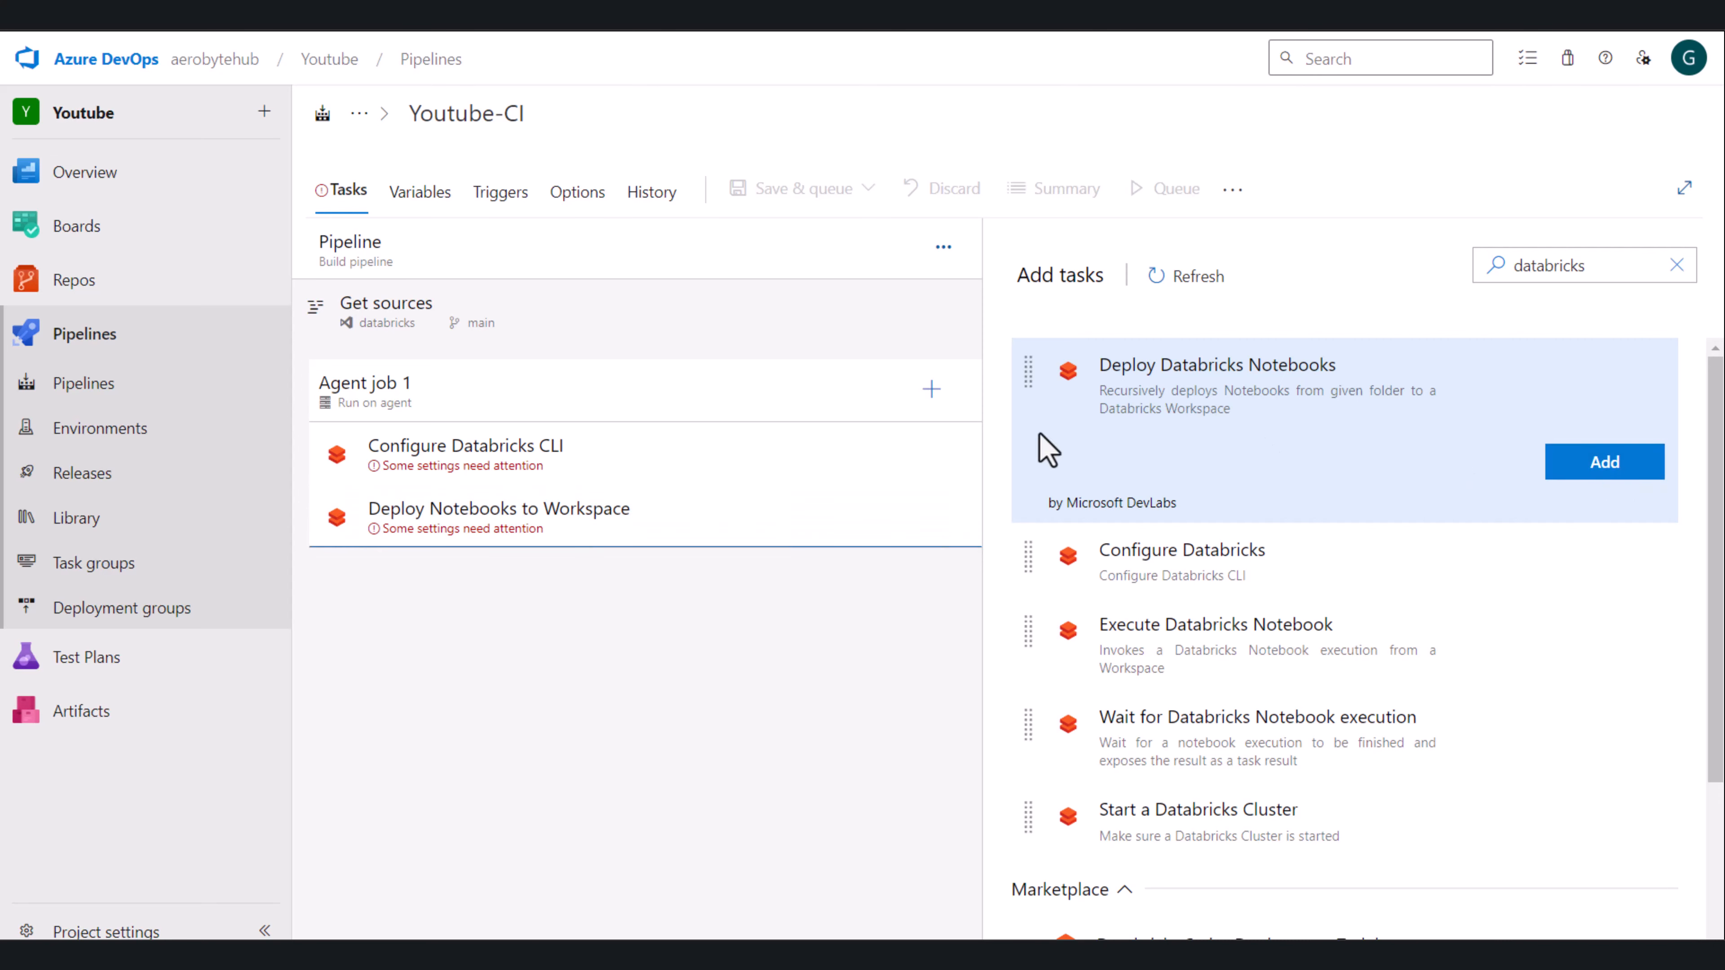
click(410, 464)
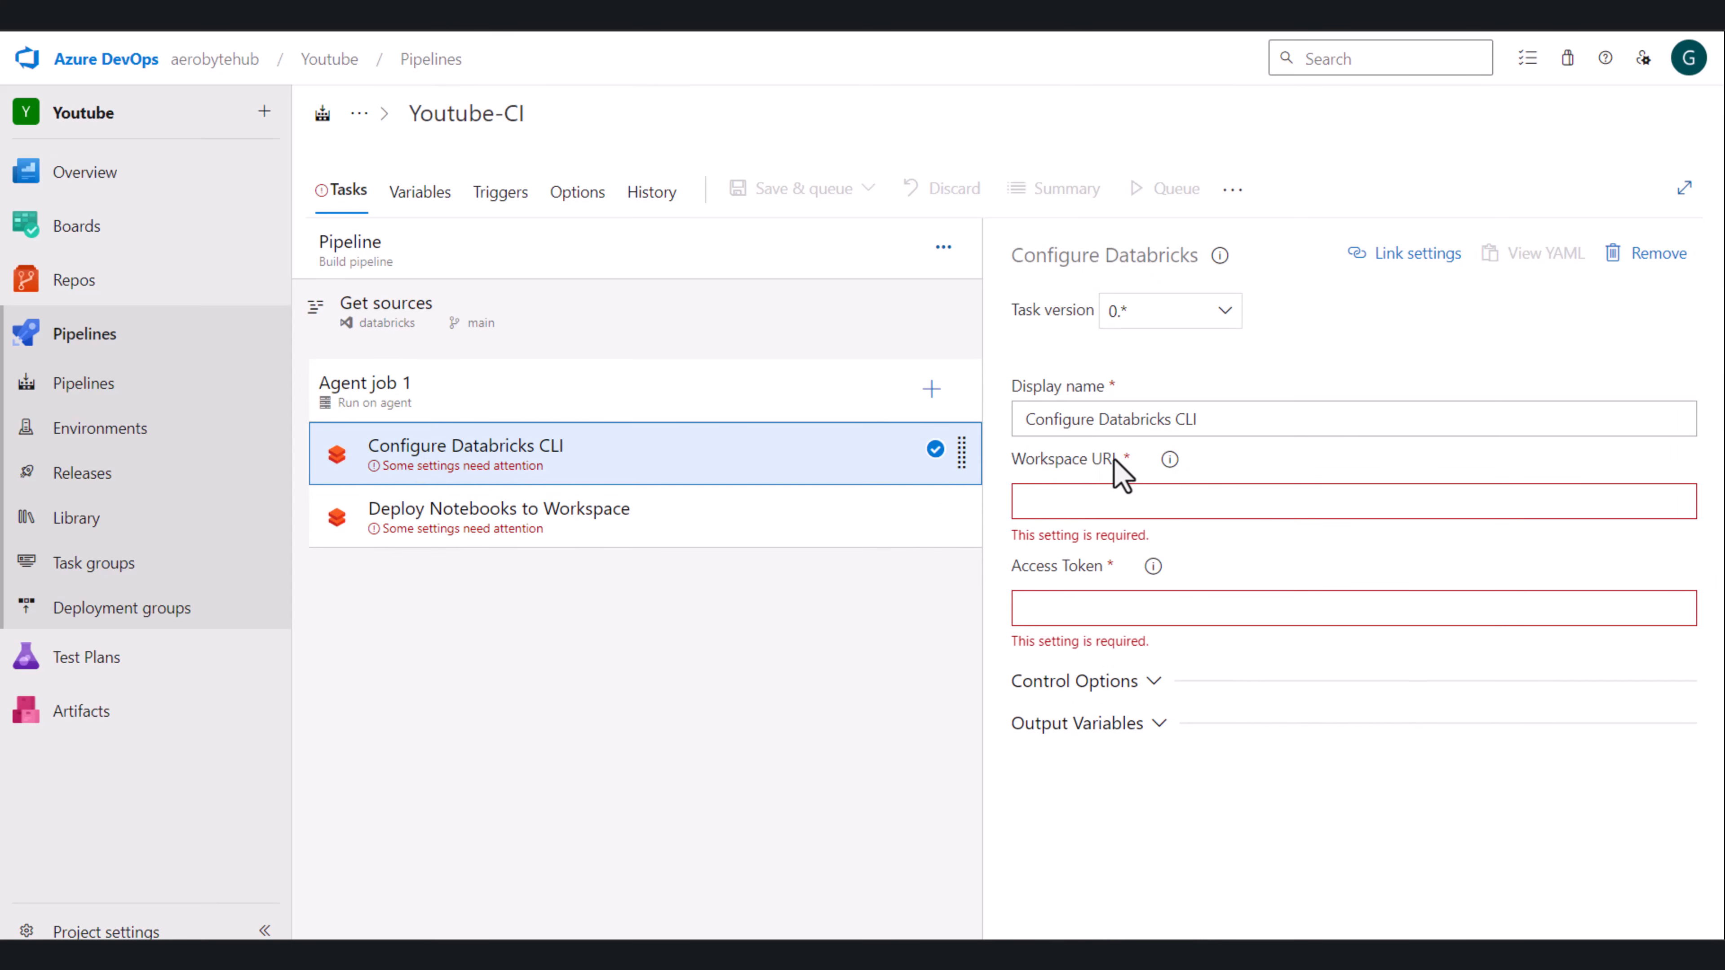
click(1082, 502)
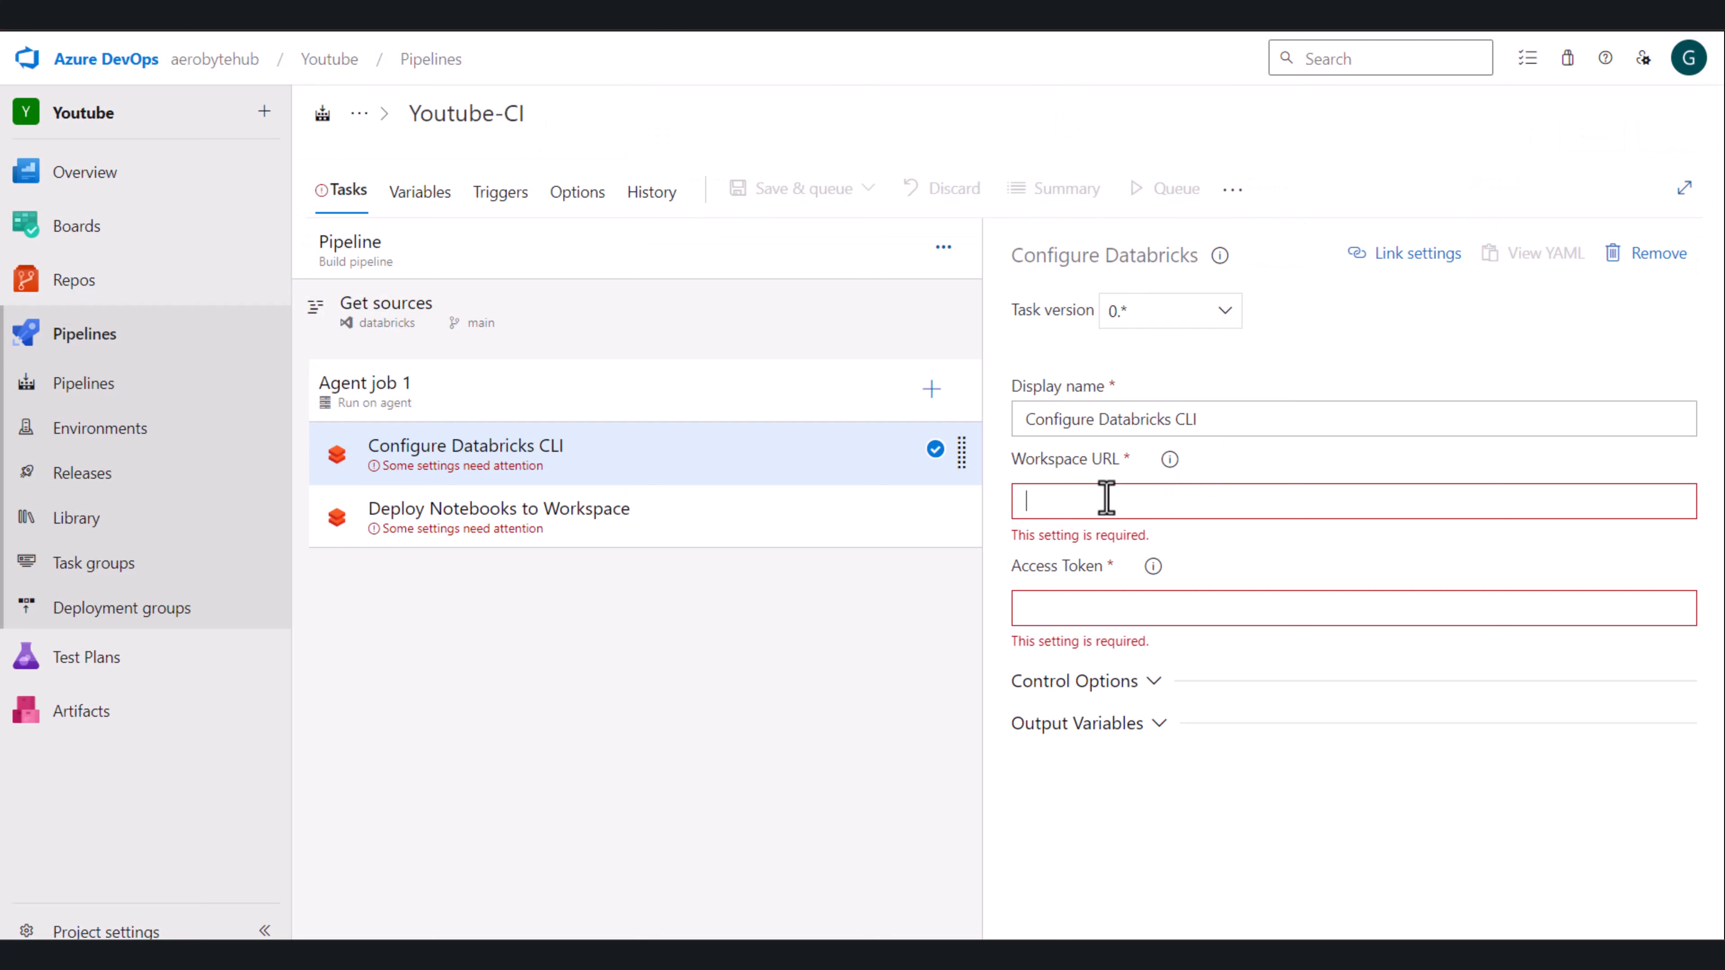
key(ctrl+v)
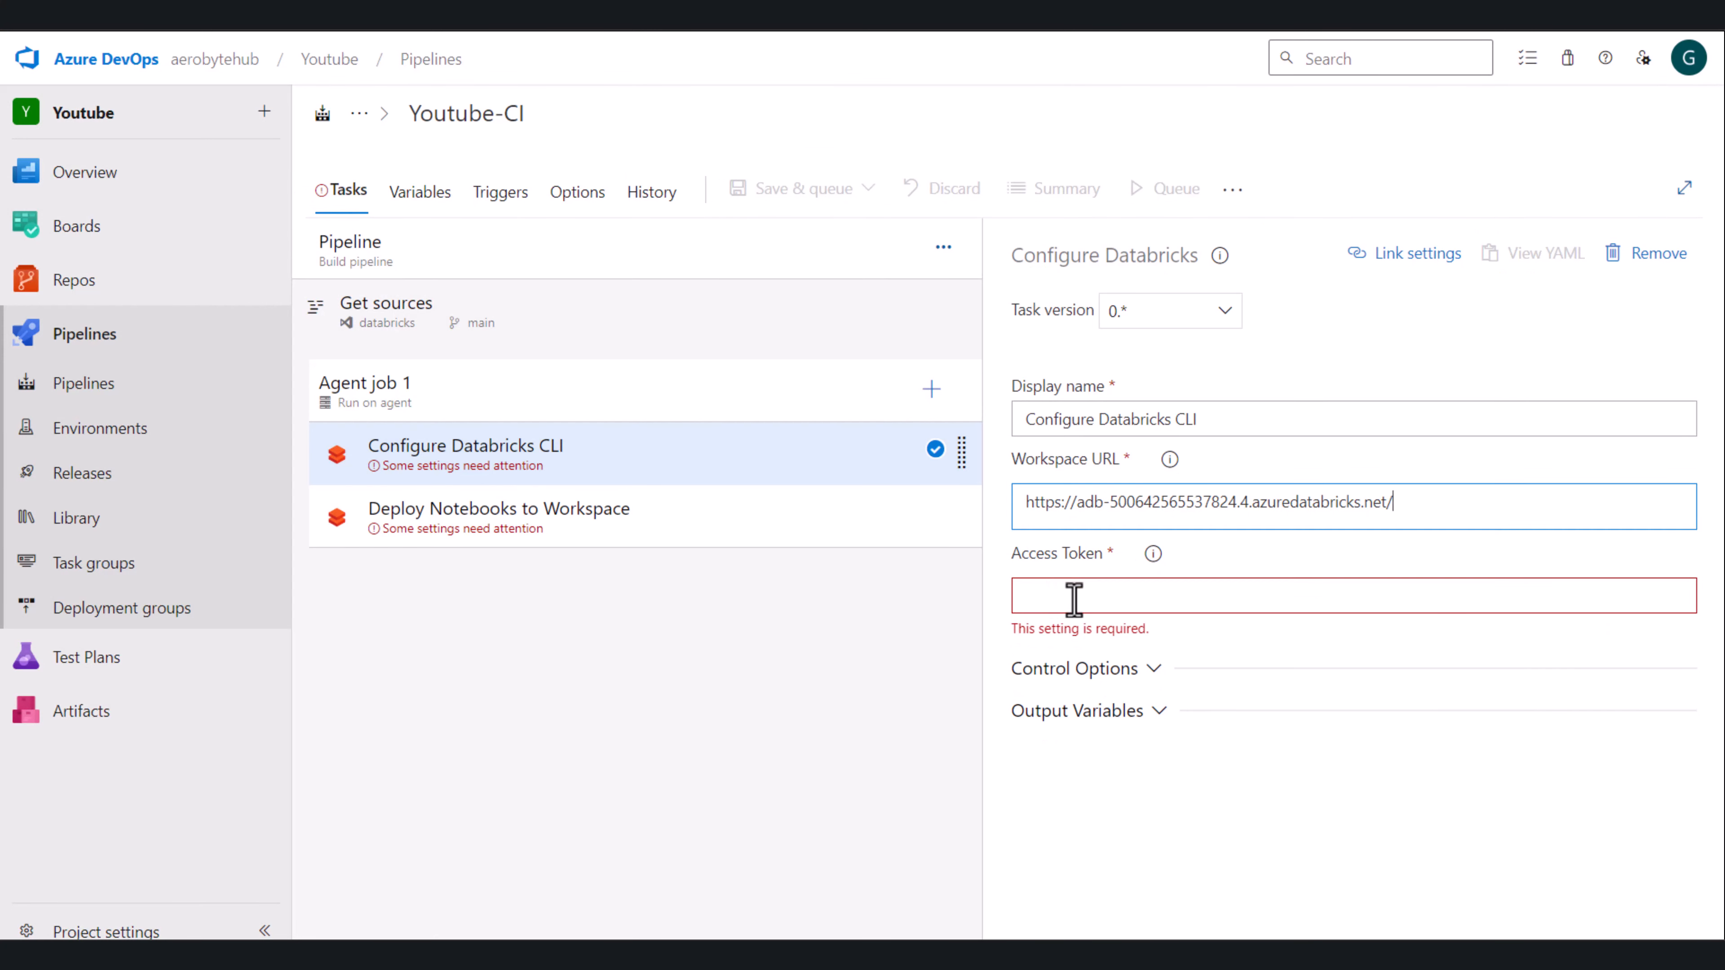
click(1177, 597)
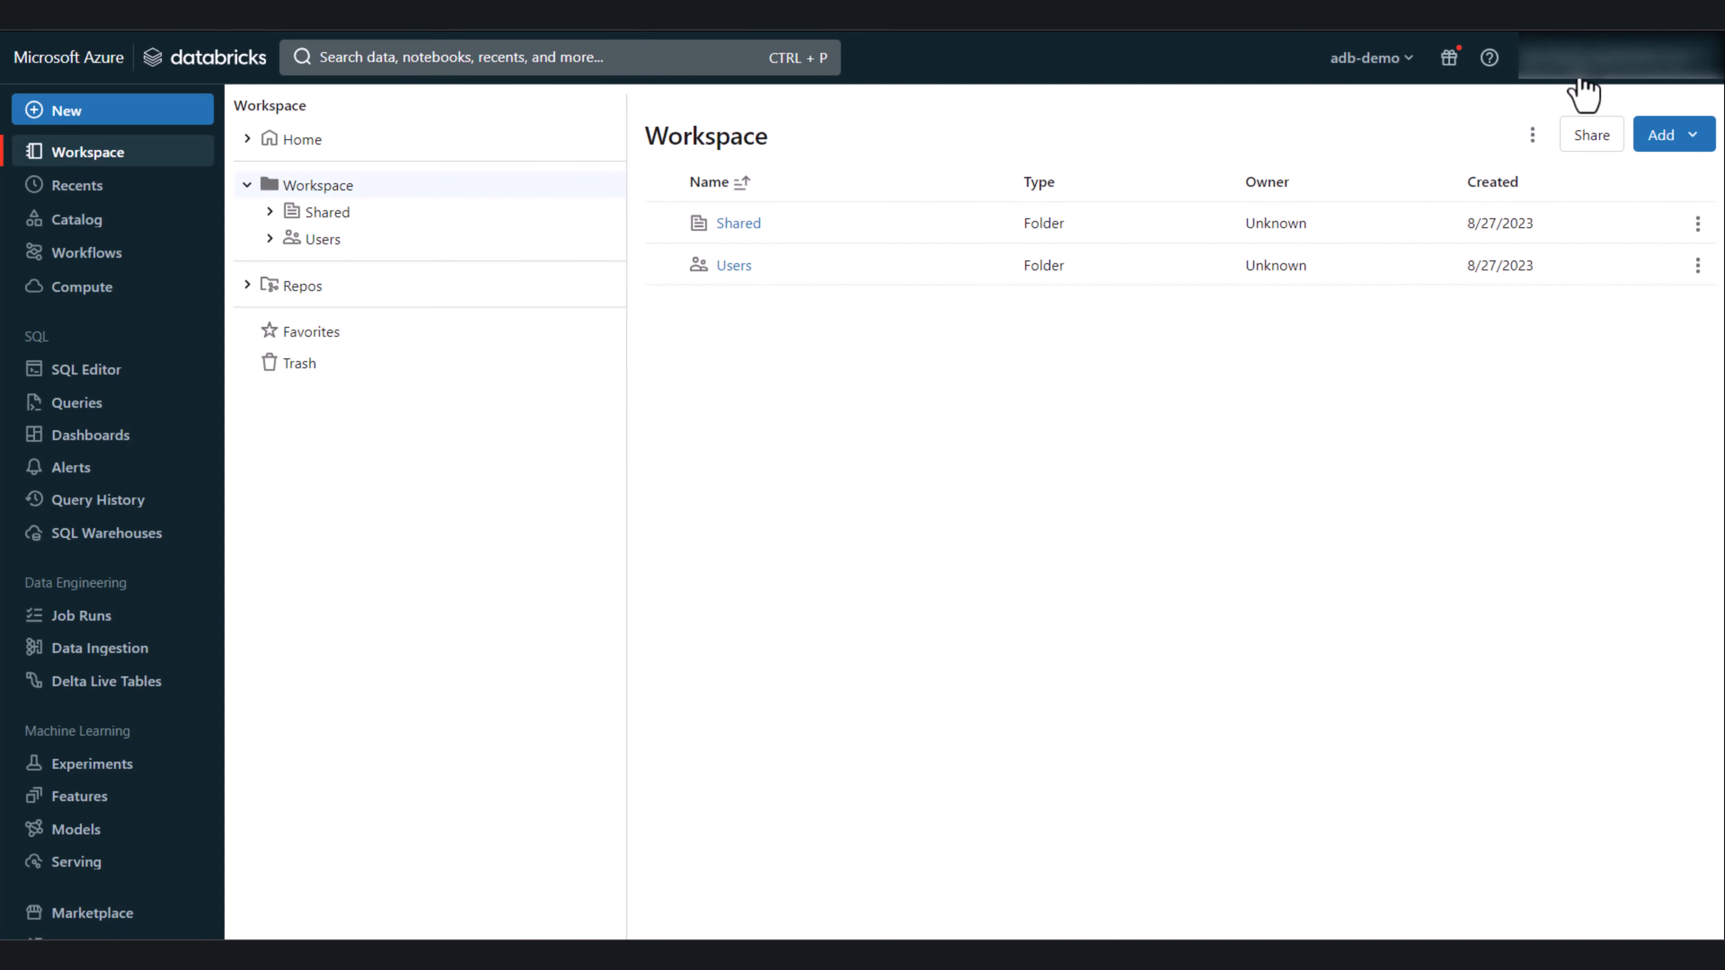
Switch to the adb-demo Databricks workspace and open access token management in the user's developer settings.
click(1584, 74)
click(1565, 123)
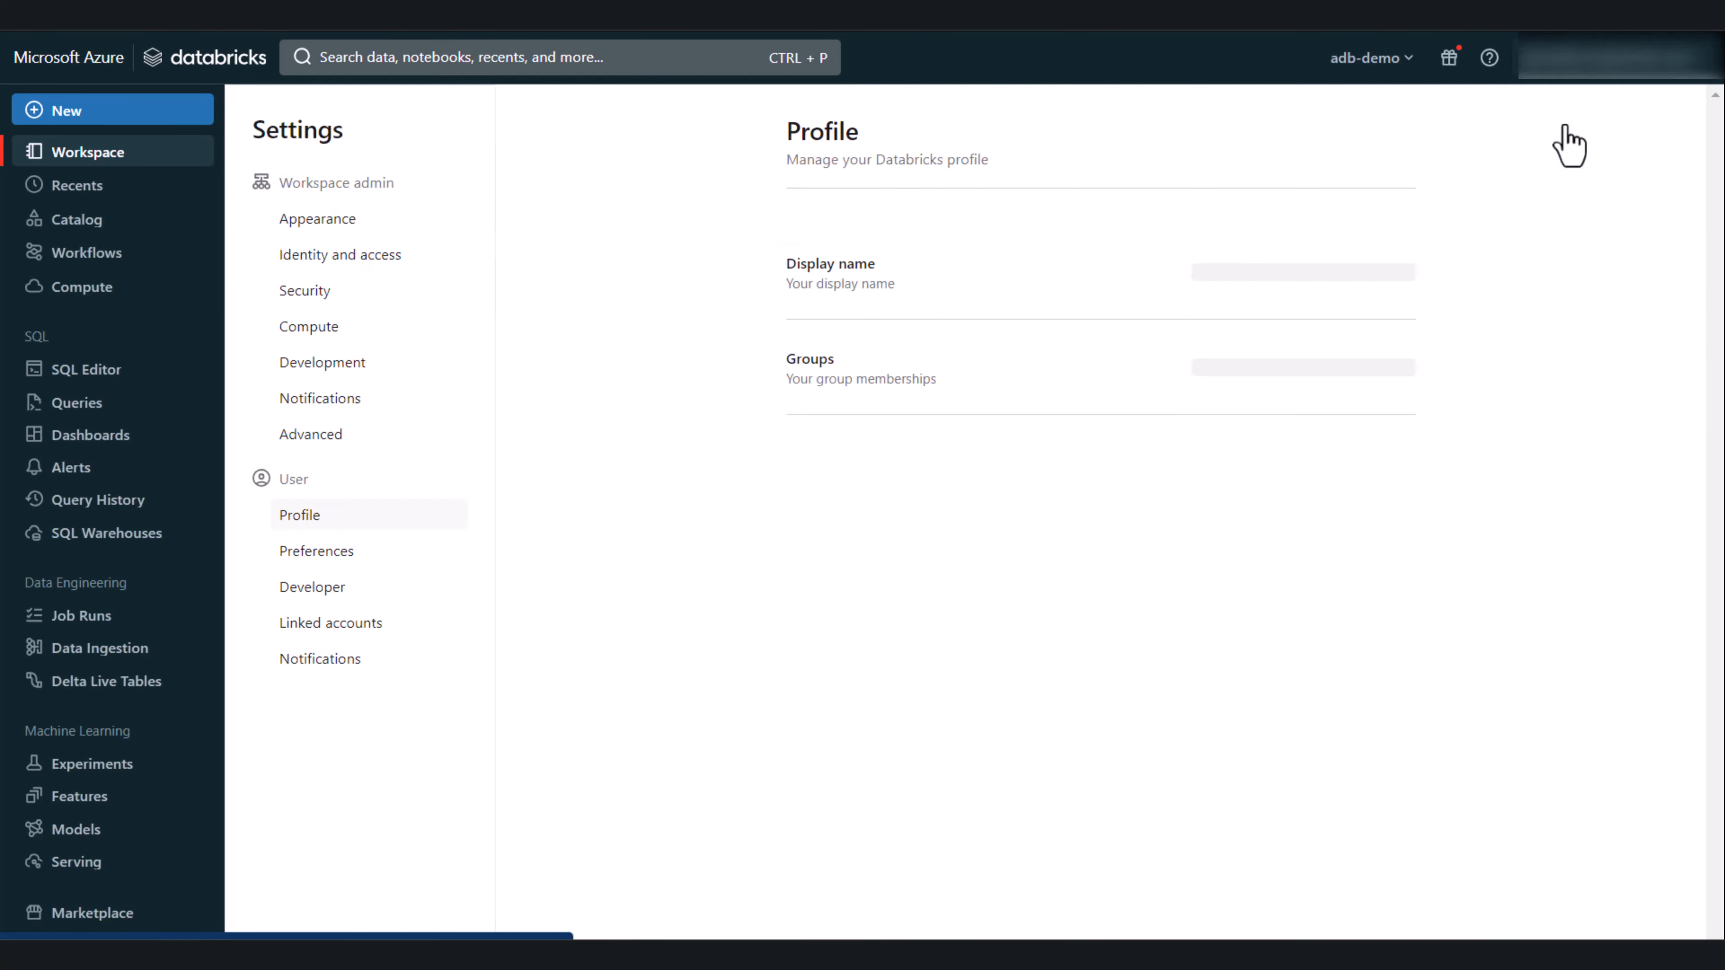
click(314, 591)
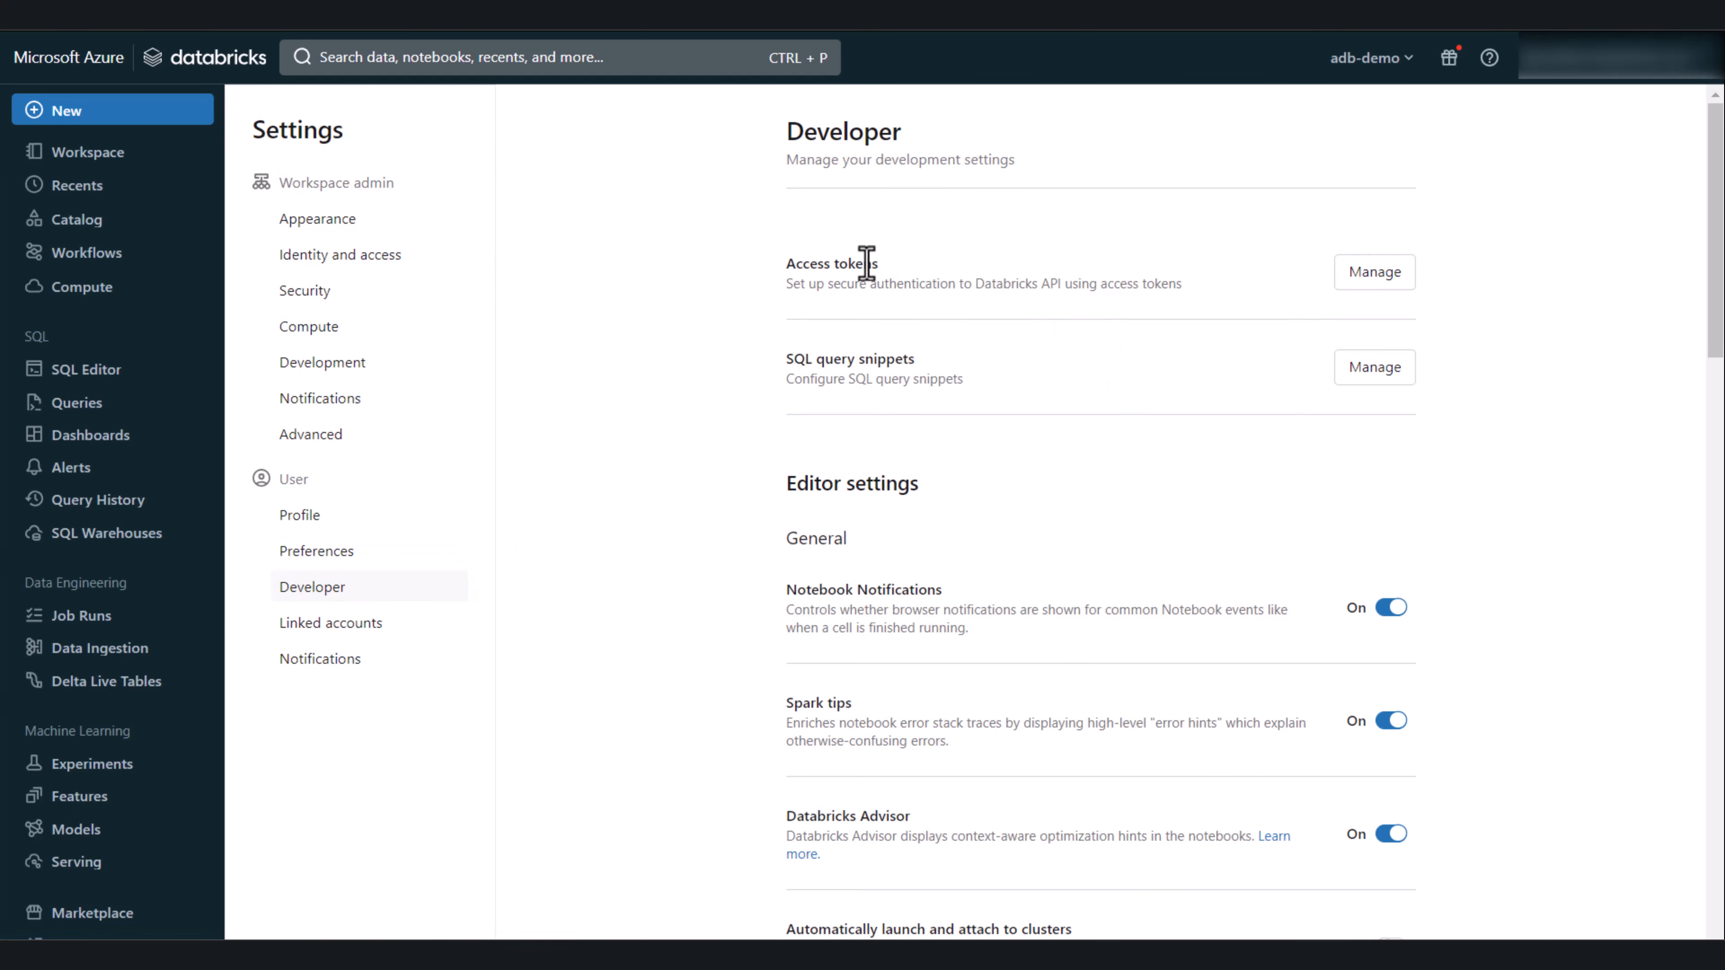
click(1374, 272)
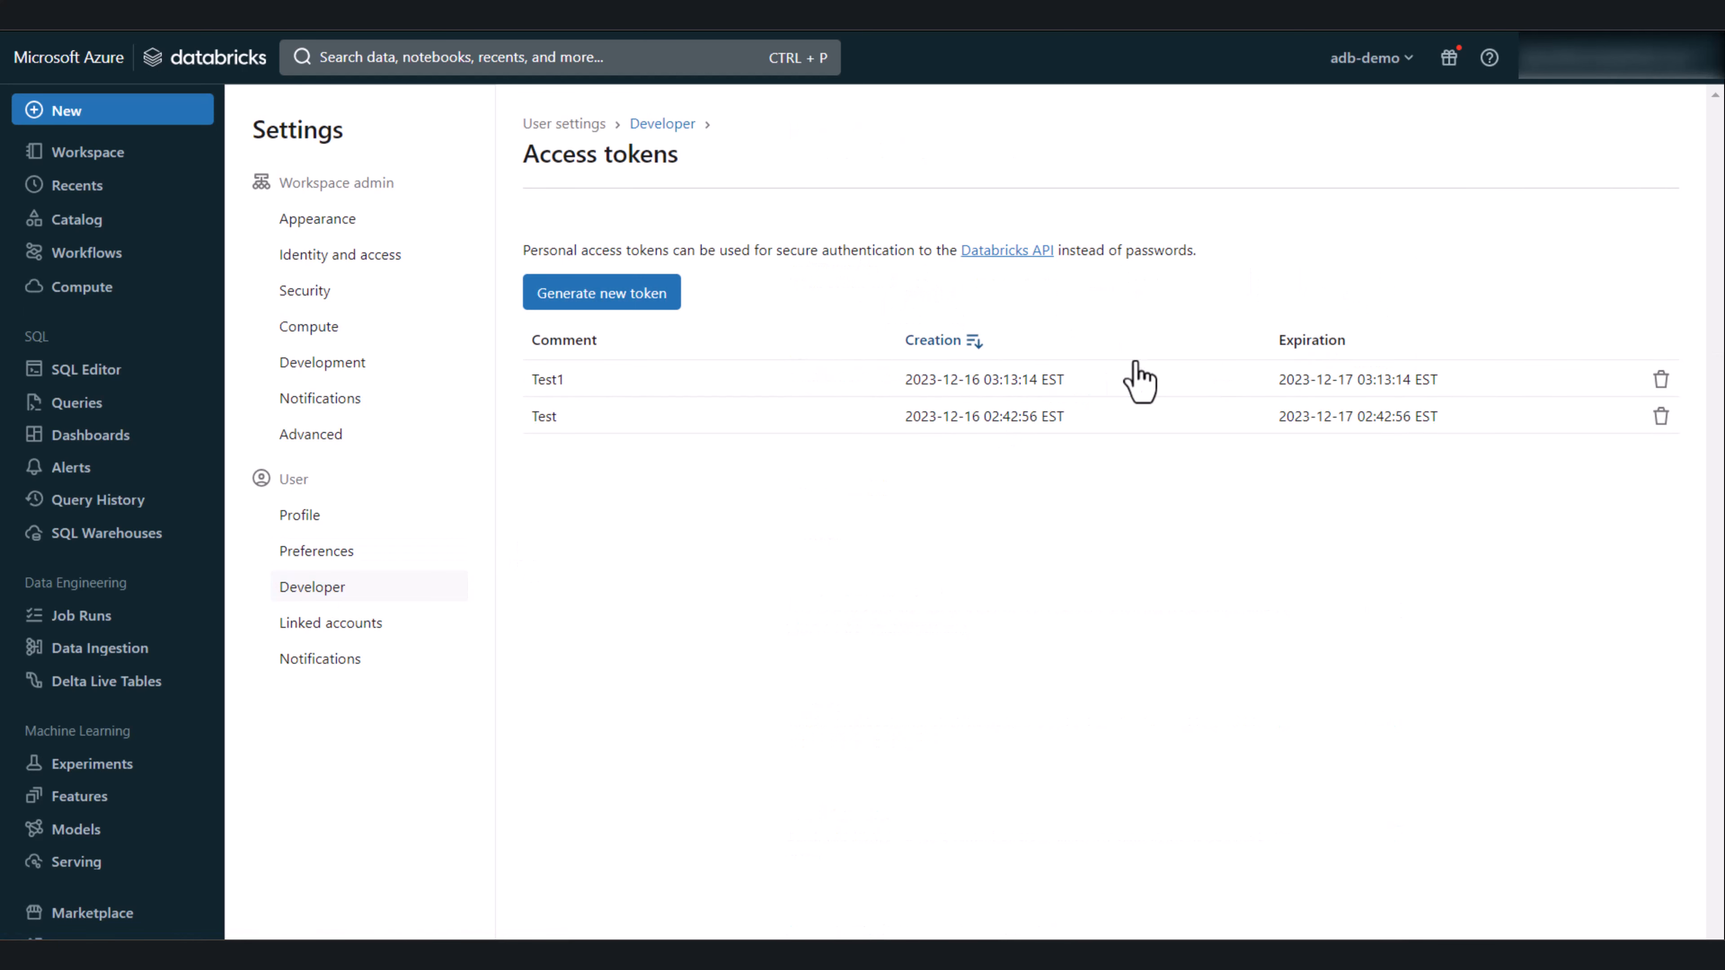
Generate a new personal access token with the comment DevOps and a lifetime of 1 day.
click(614, 299)
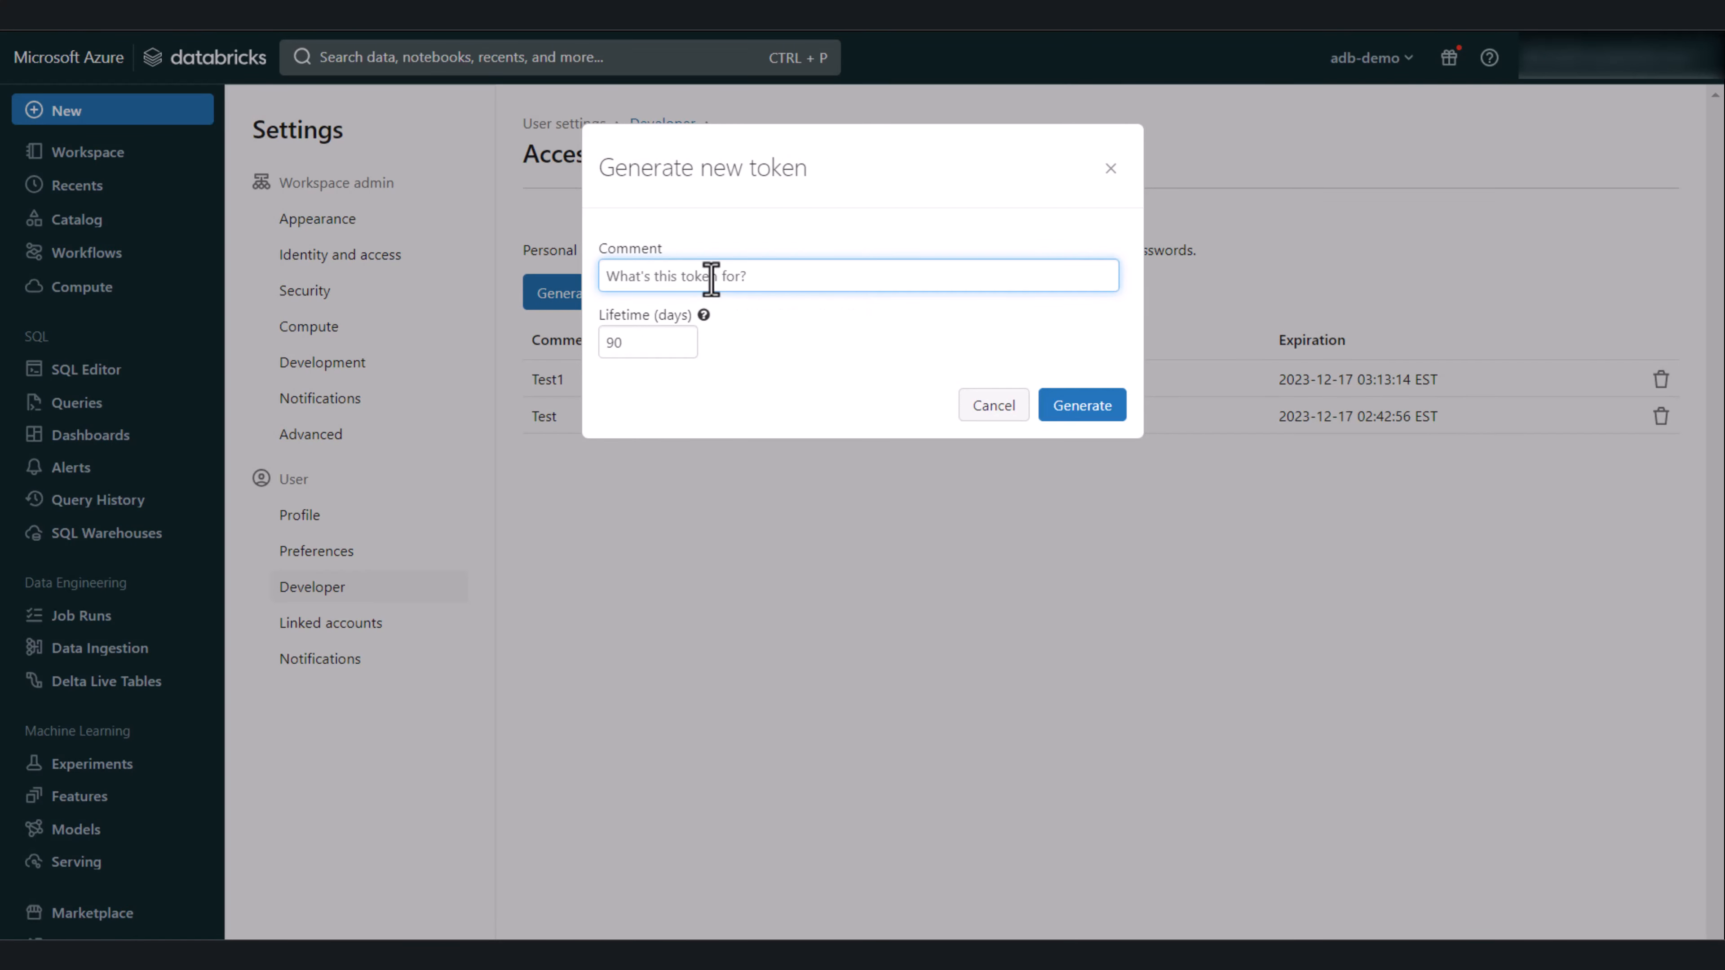
text(DevOps)
key(Tab)
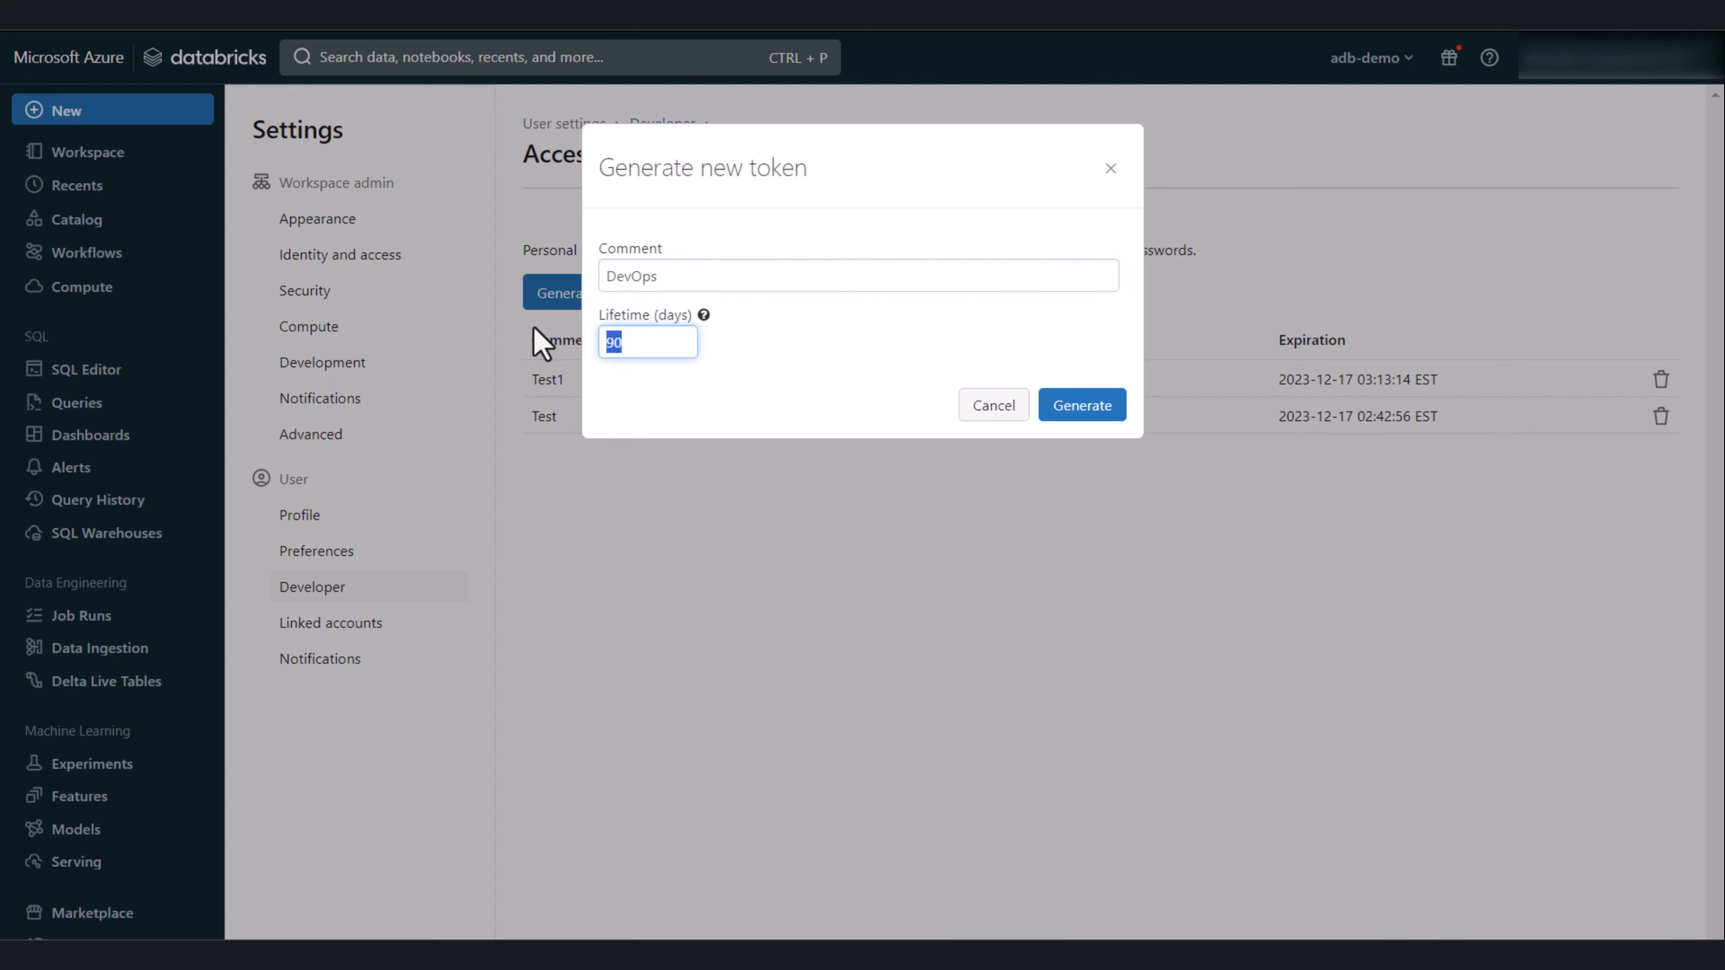
text(1)
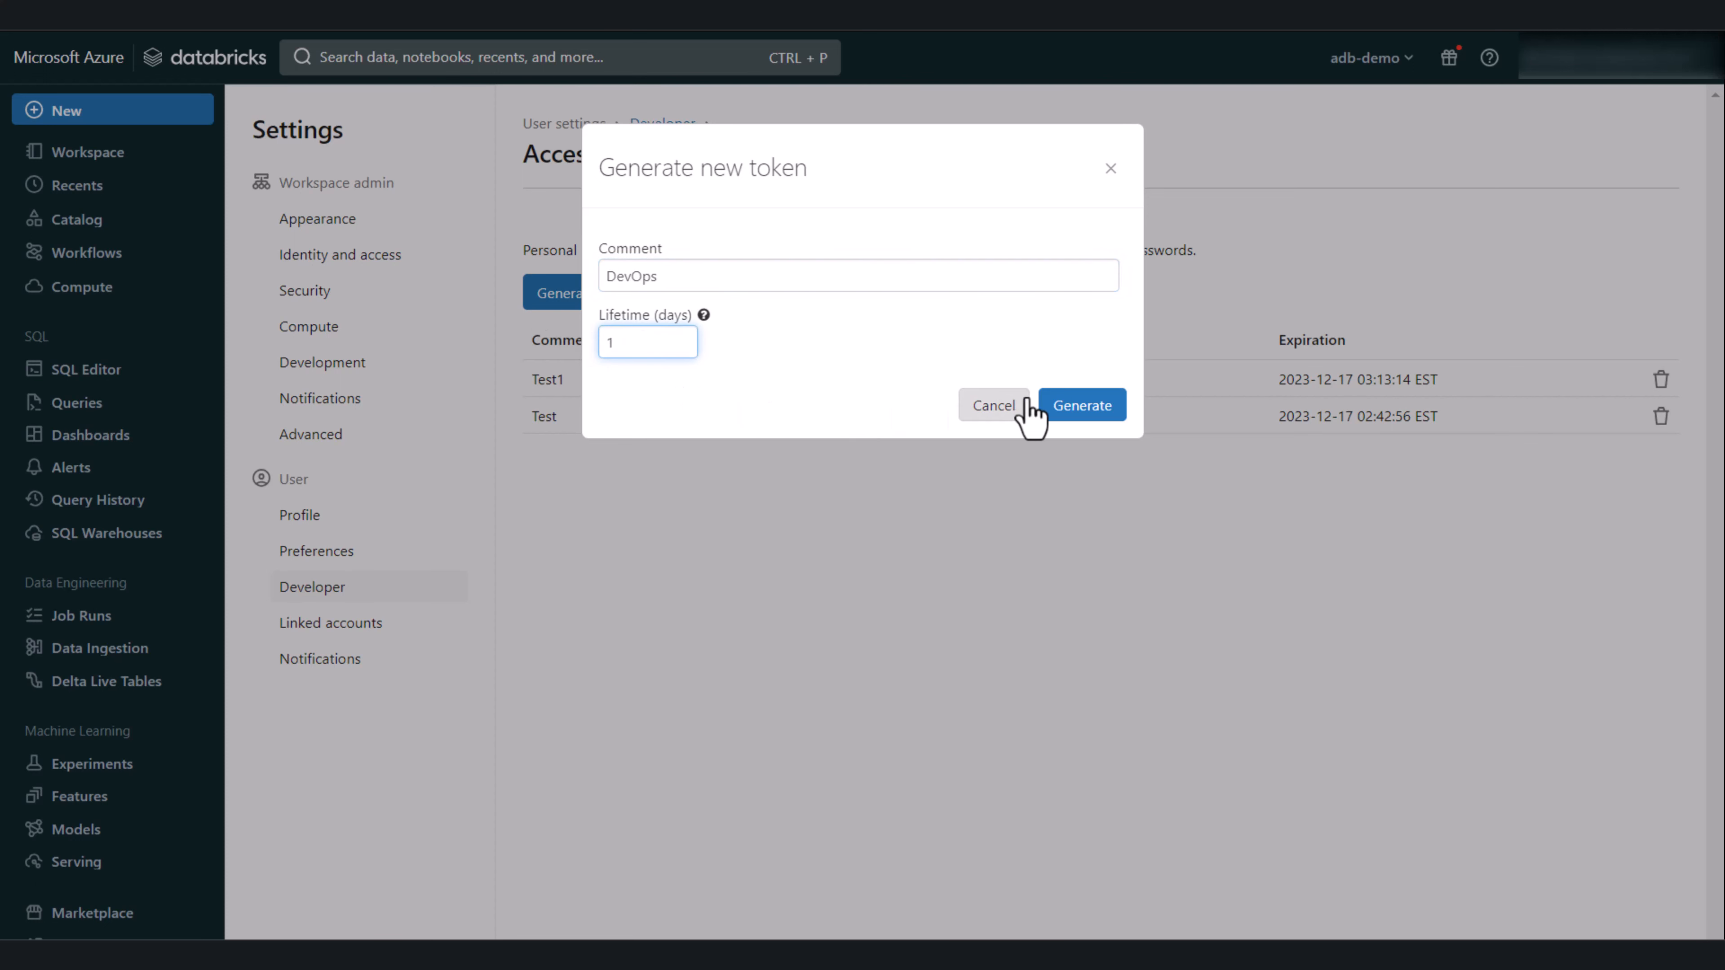
click(1077, 407)
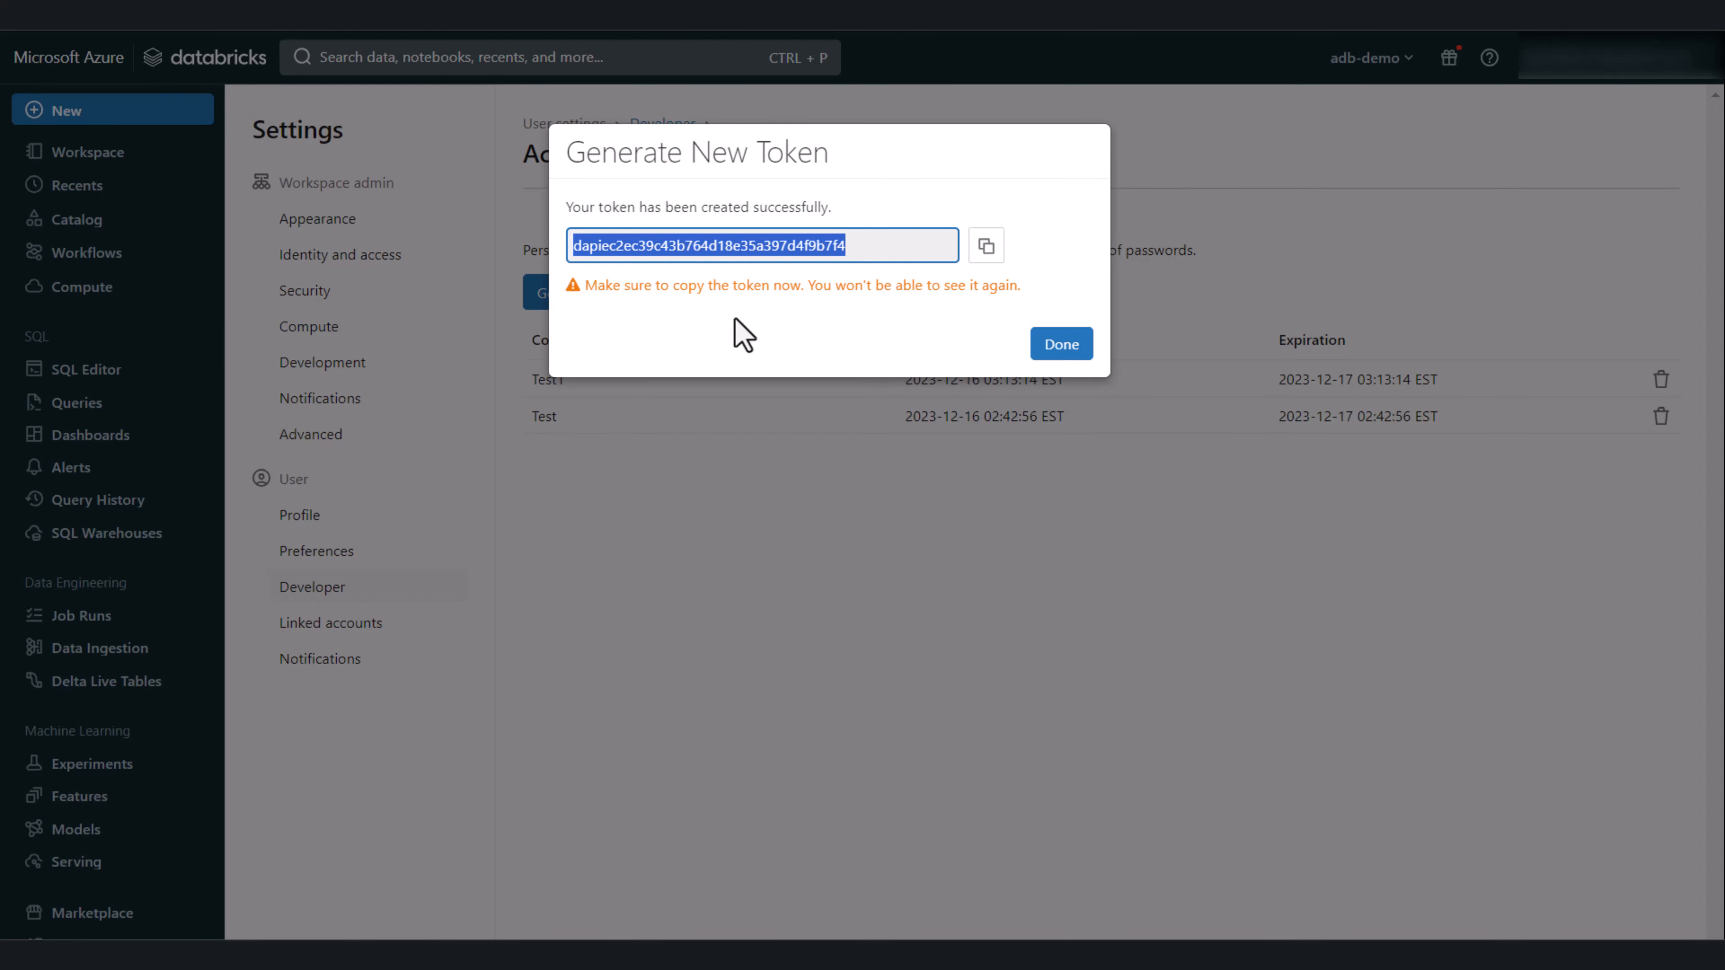
Copy the generated token, switch back to Azure DevOps and paste it as the Configure Databricks CLI task's access token.
click(986, 248)
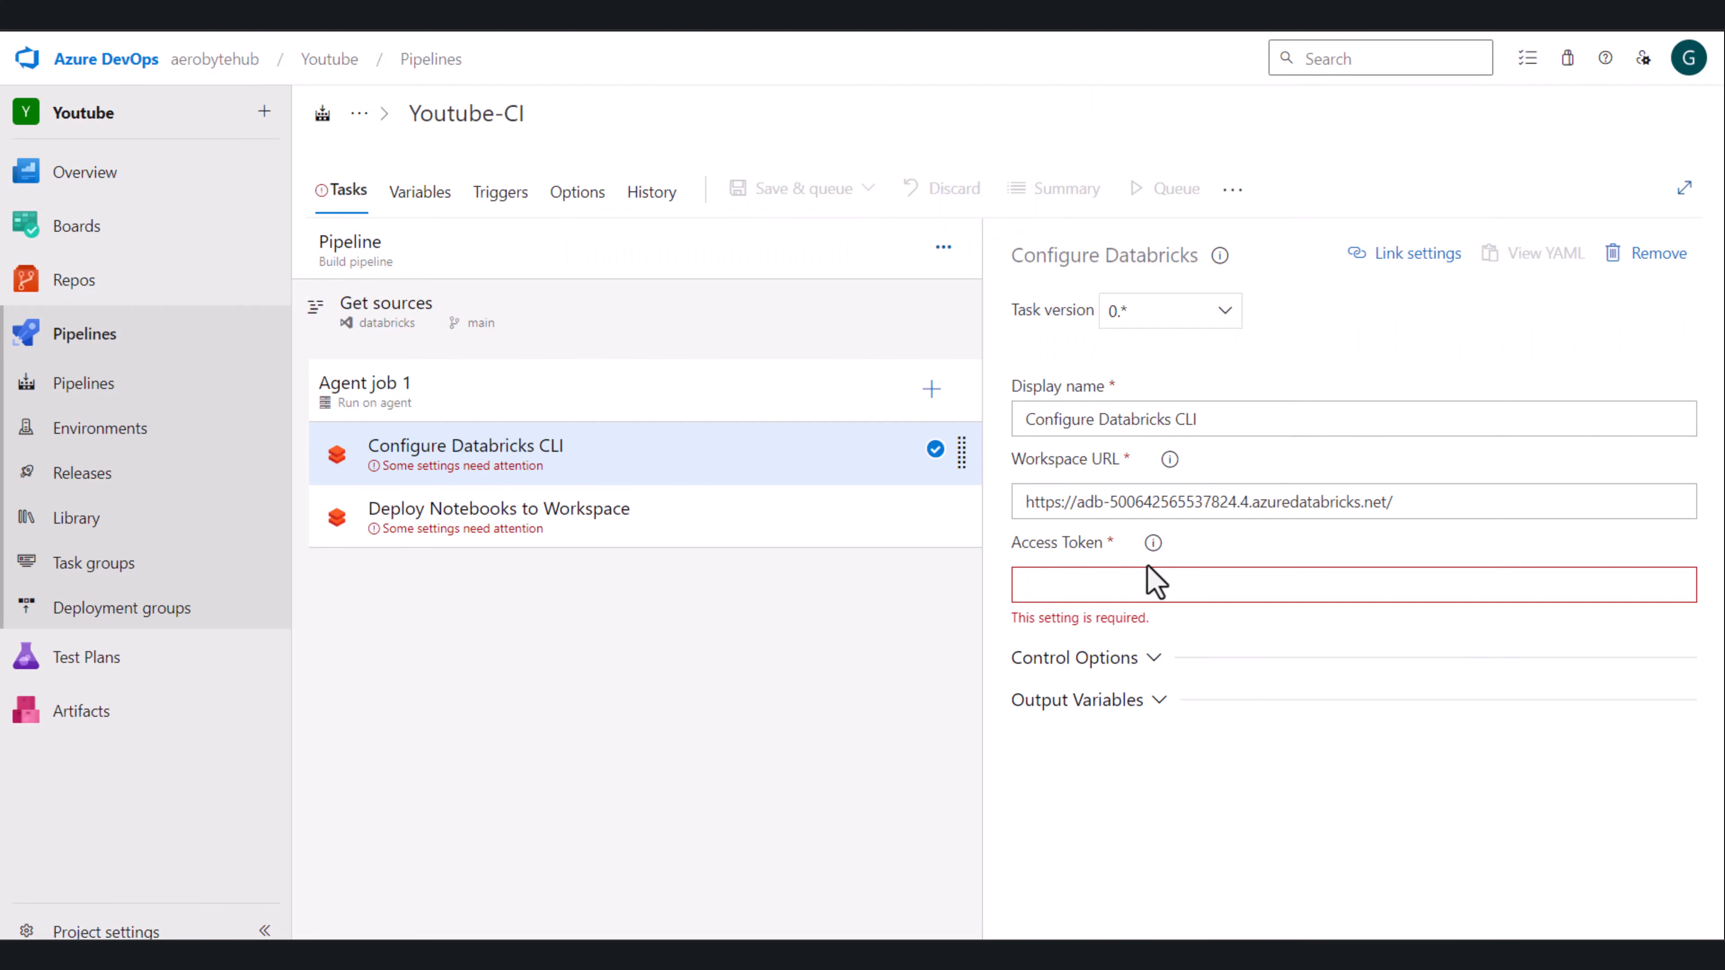
click(1096, 573)
key(ctrl+v)
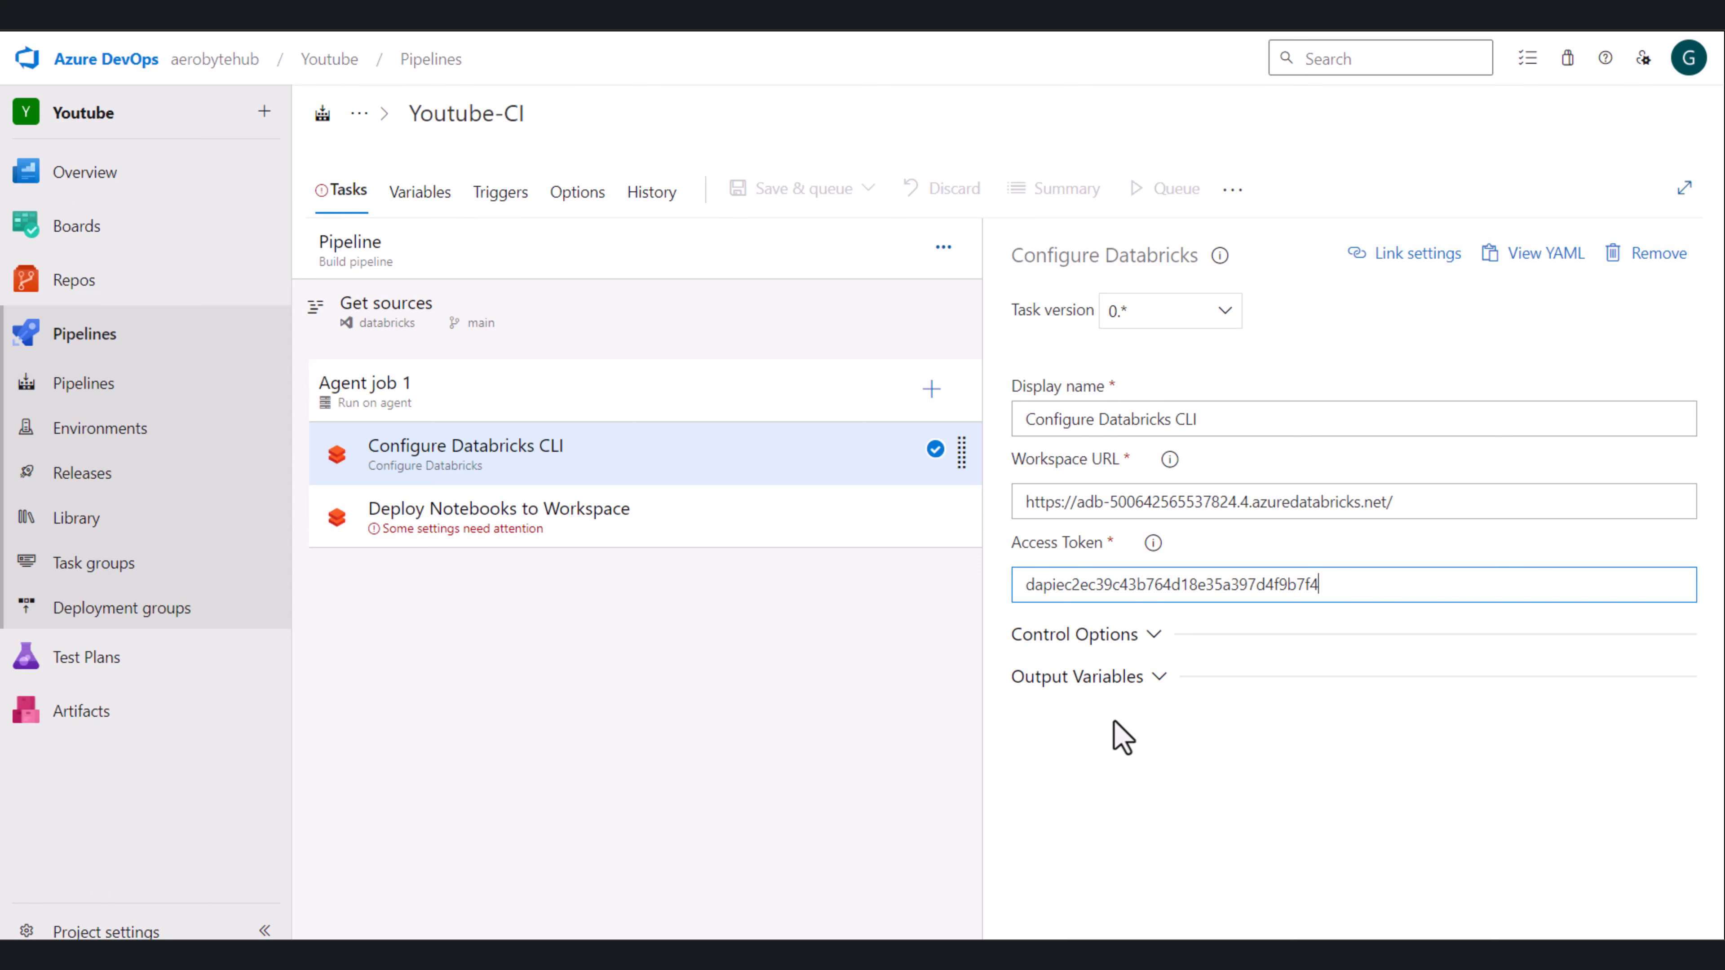
Configure the Deploy Notebooks to Workspace task with notebooks as the notebooks folder and /Production as the workspace folder.
click(400, 525)
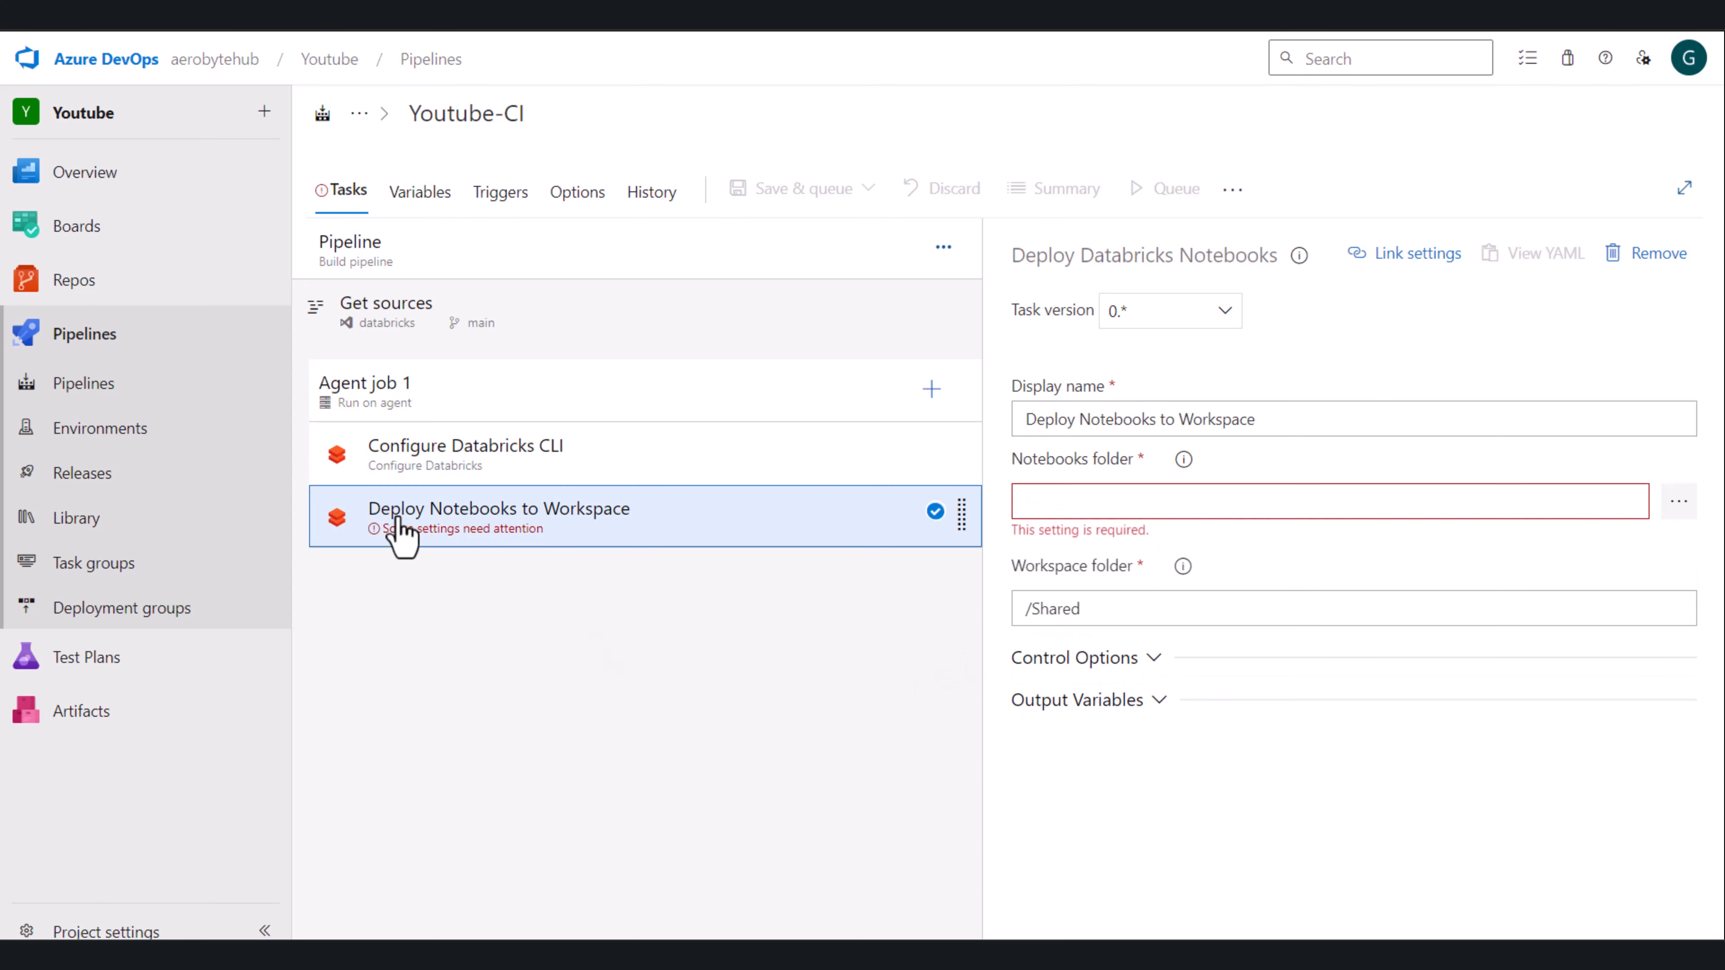
click(1681, 503)
click(678, 309)
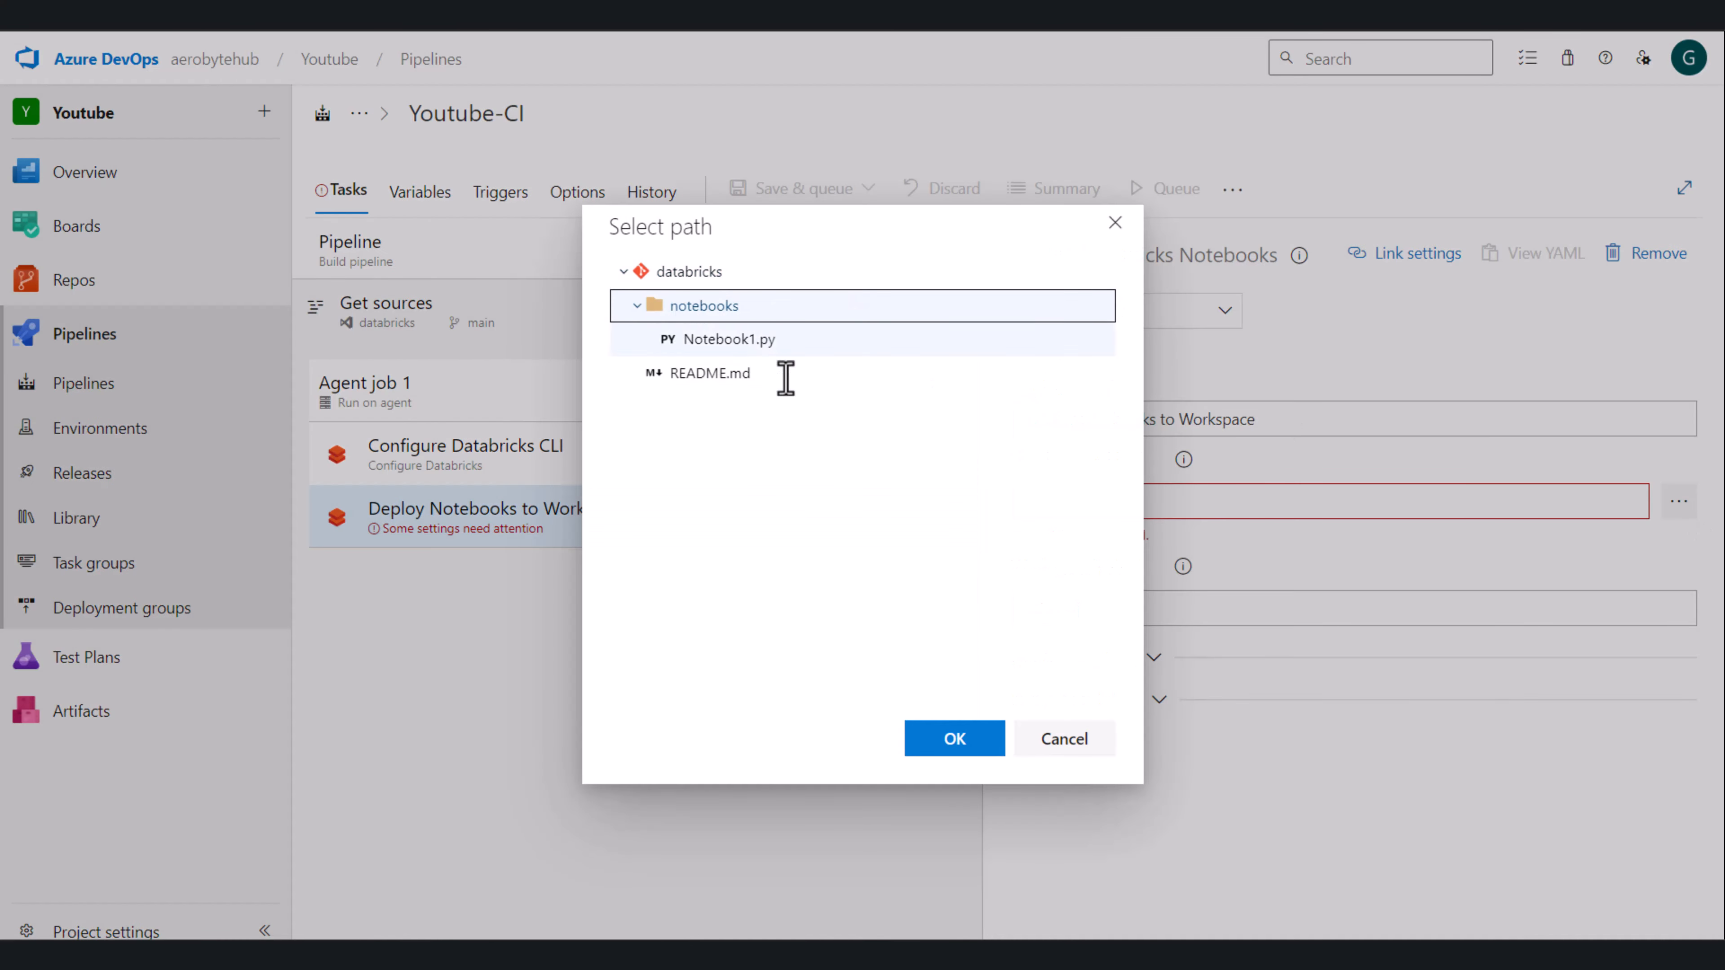
click(954, 739)
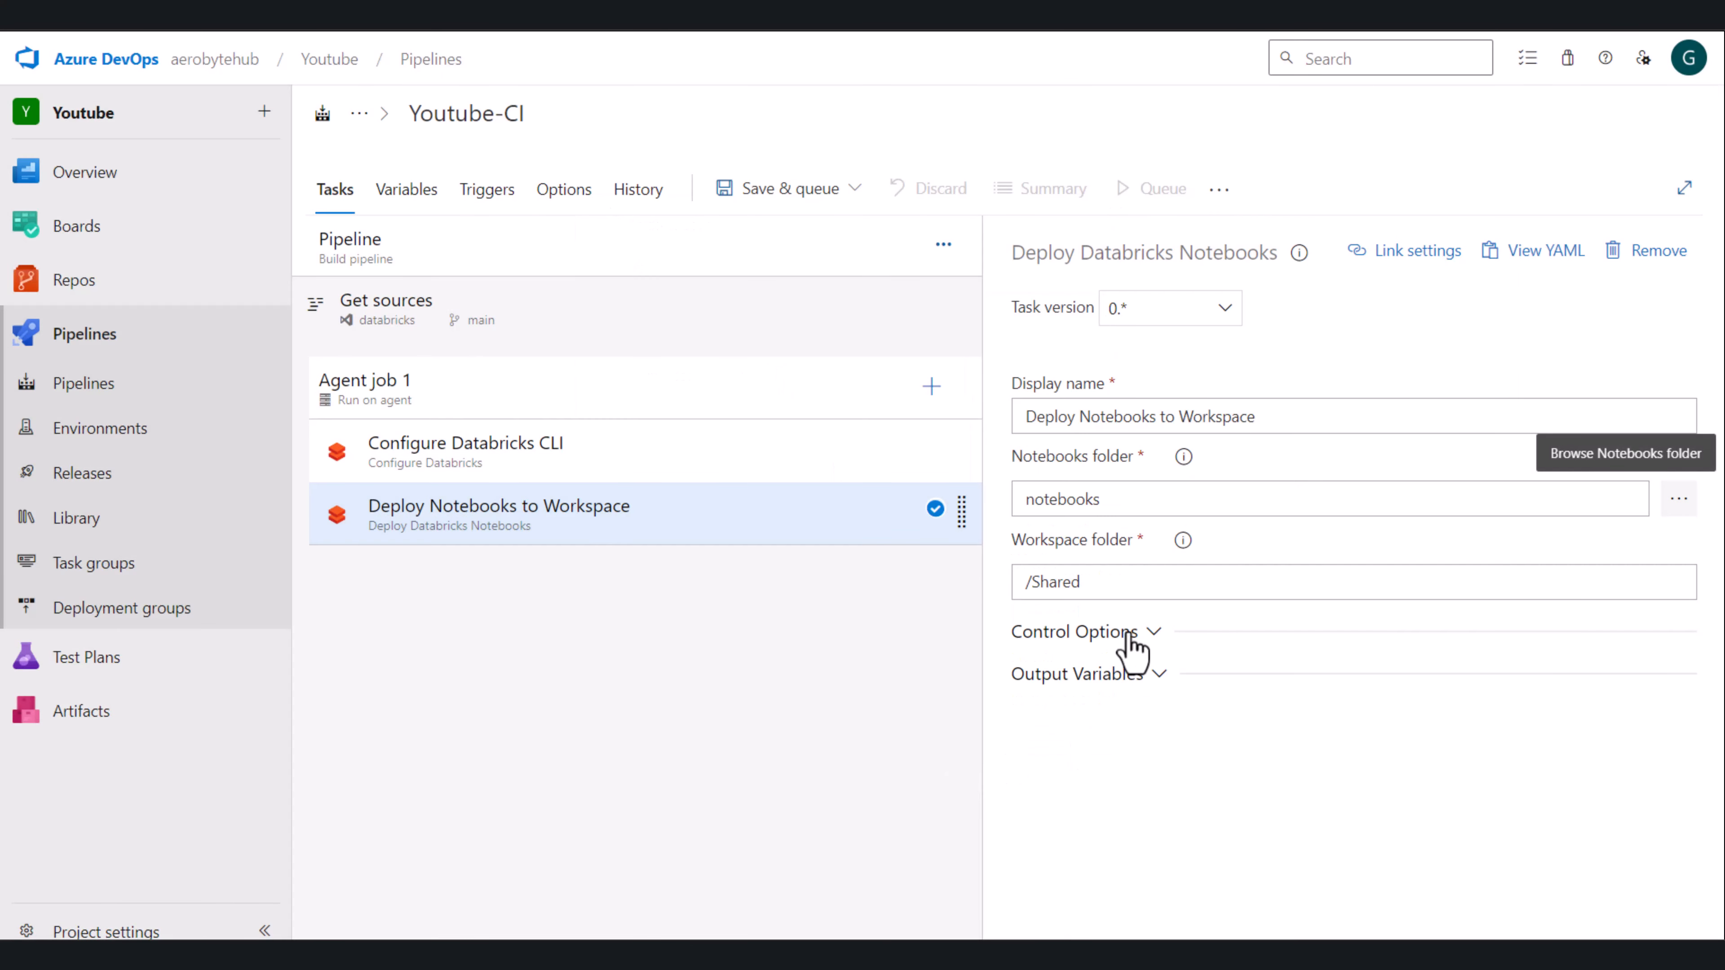
drag(1030, 581, 1129, 585)
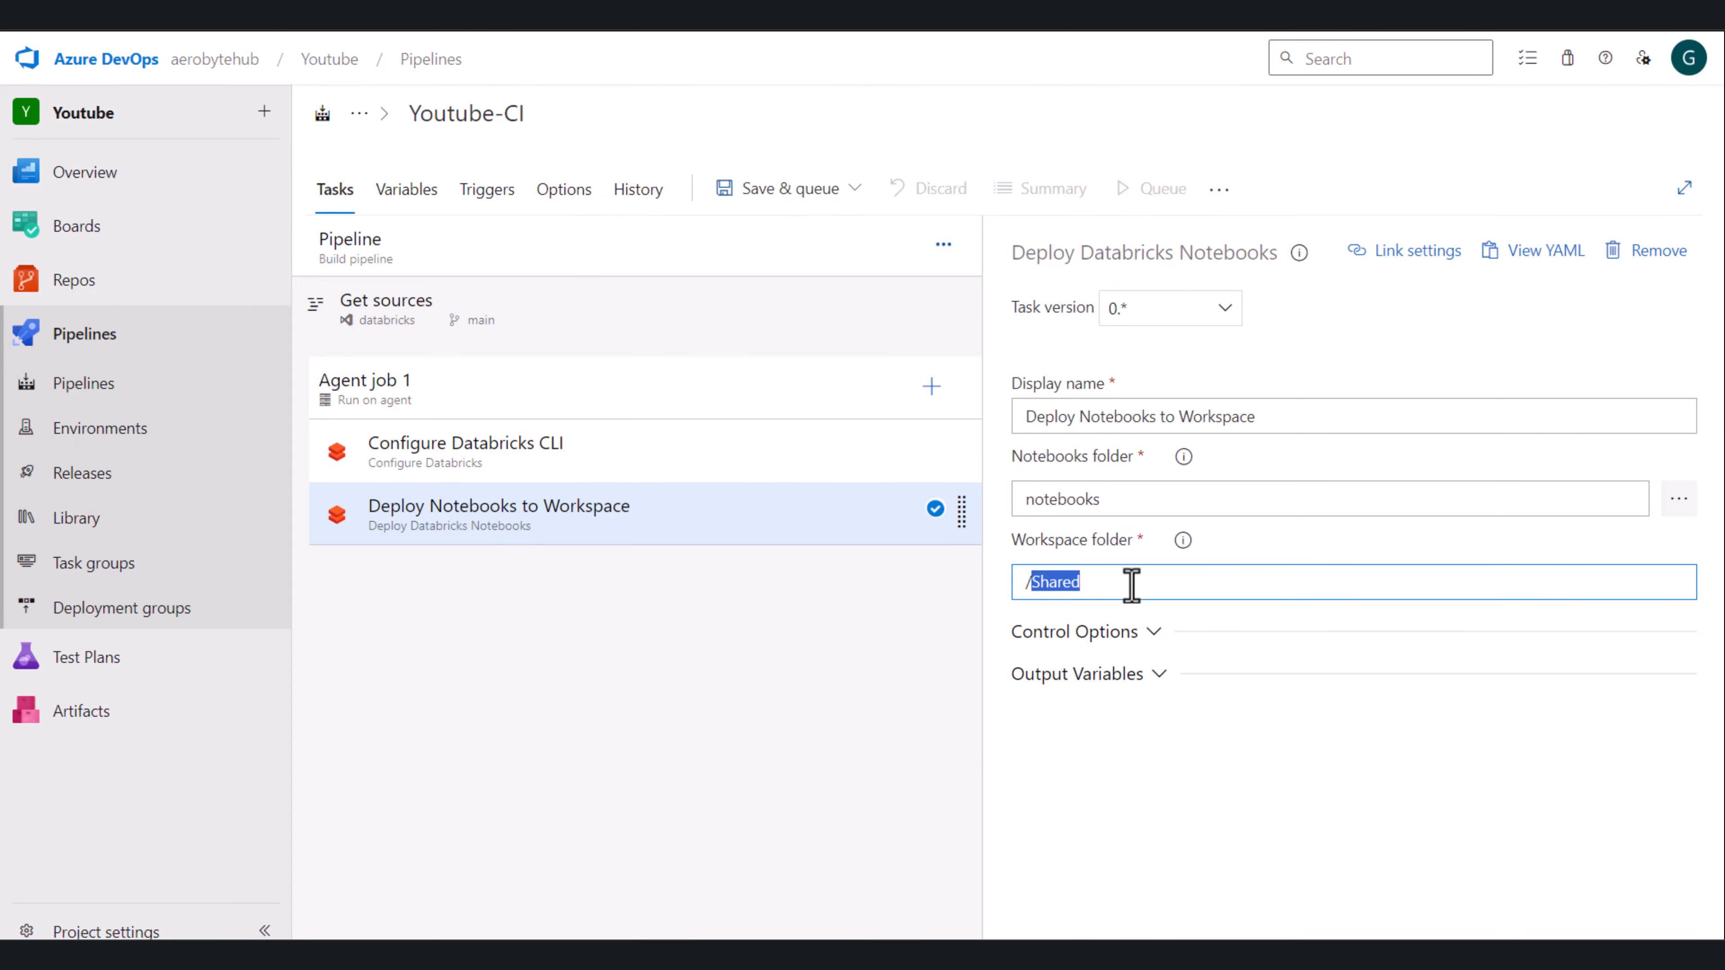
text(Production)
click(1114, 786)
Save the Youtube-CI pipeline and run it on branch main with the Azure Pipelines pool and windows-2019 agent.
click(820, 199)
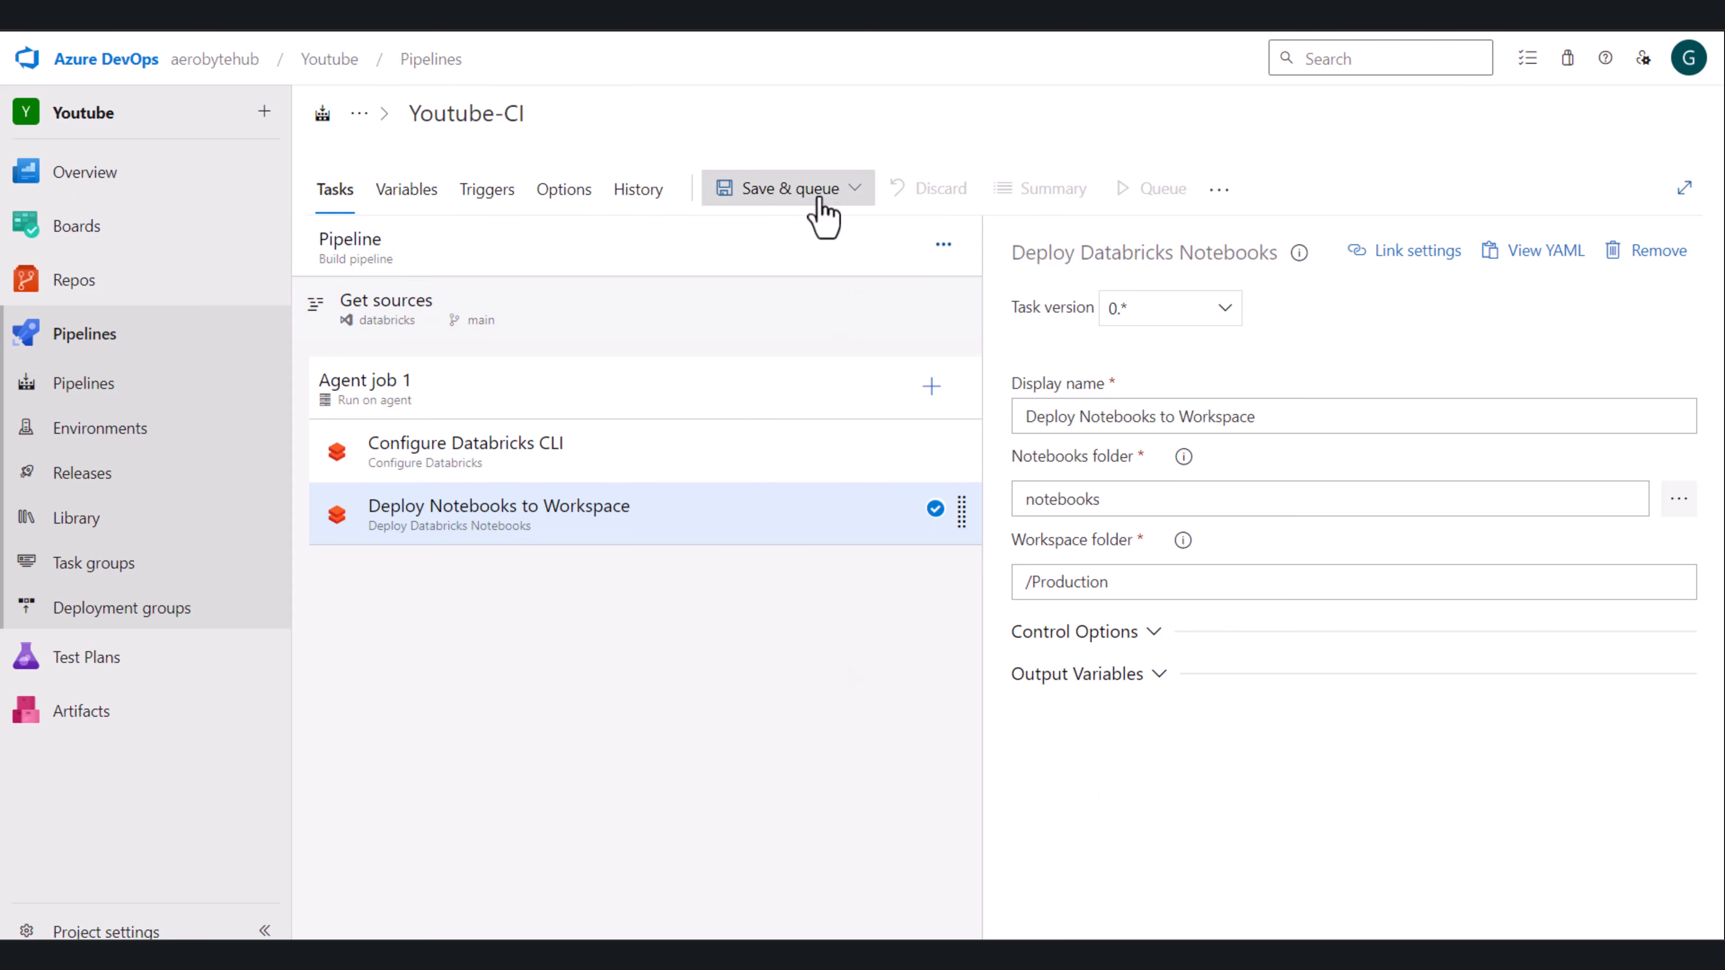
click(813, 238)
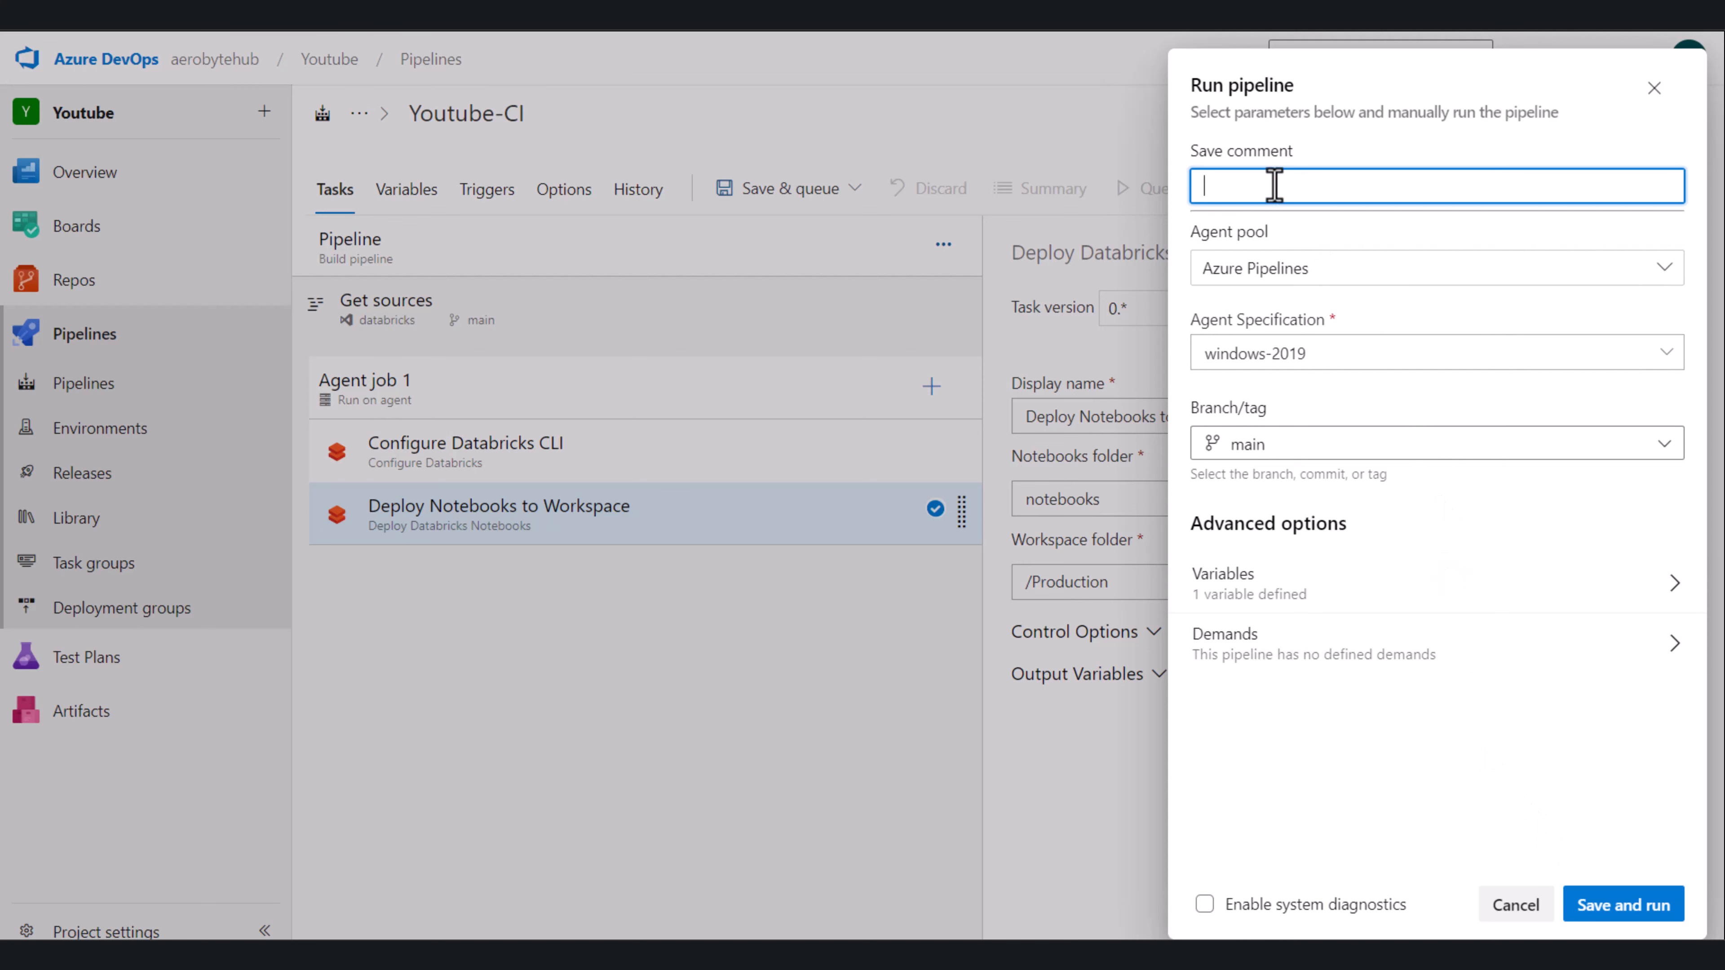
click(1620, 905)
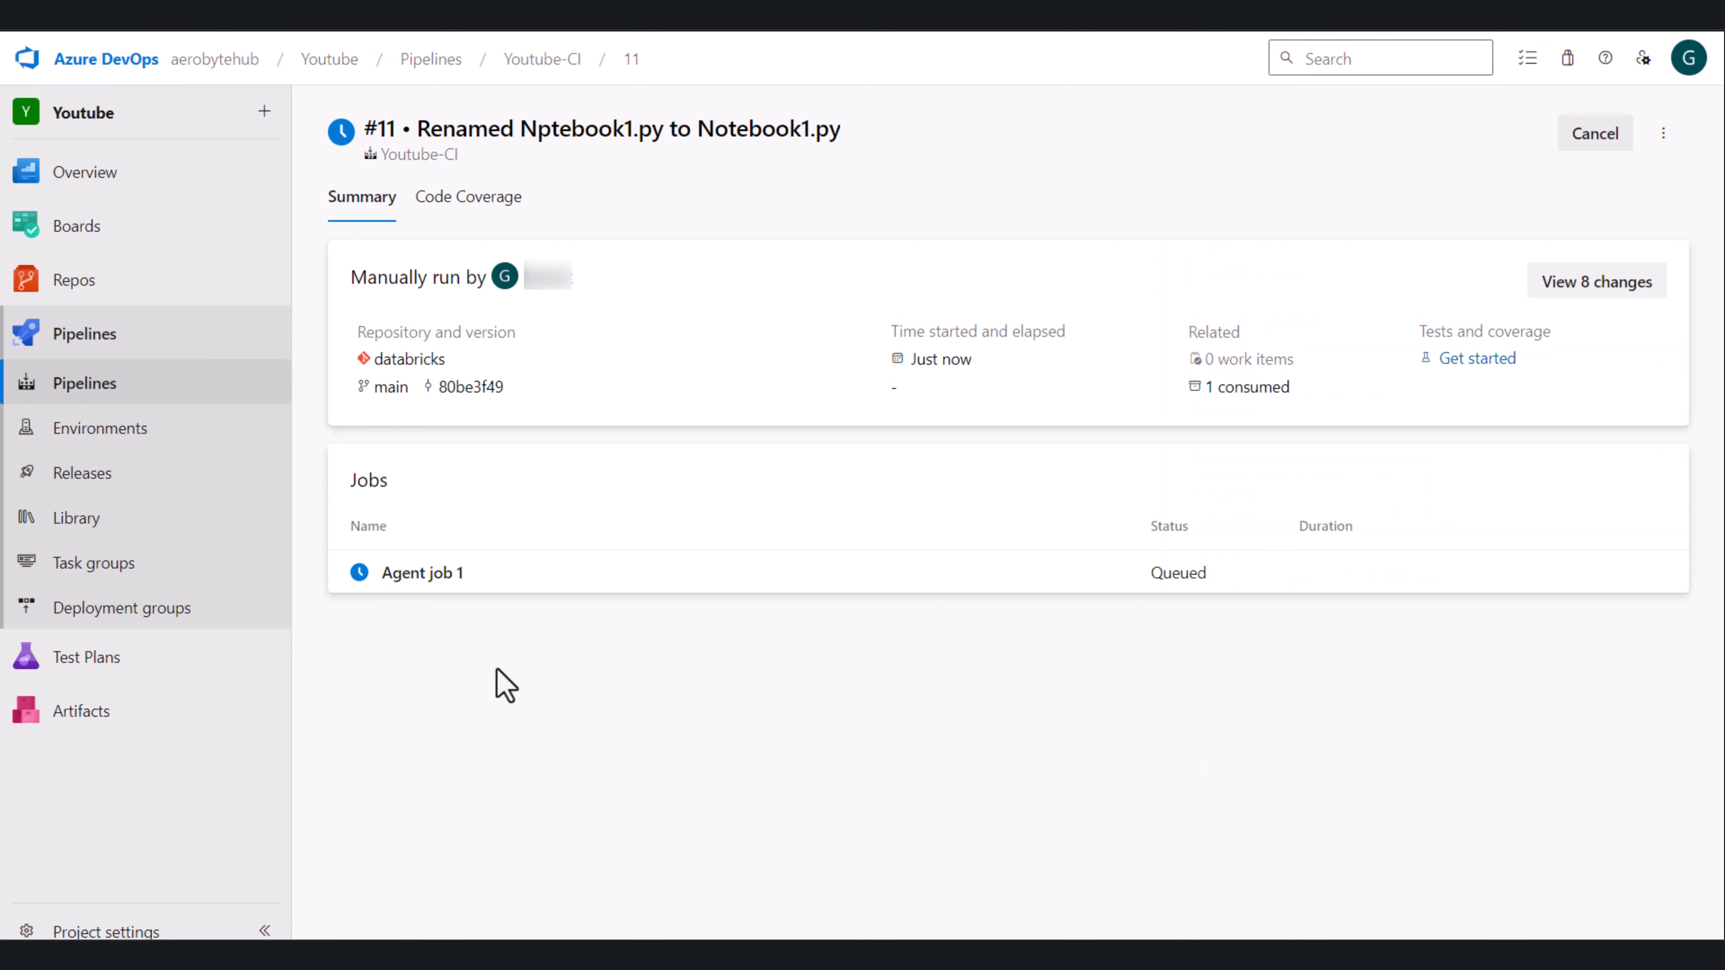
Examine the Agent job 1 logs for the Configure Databricks CLI and Deploy Notebooks to Workspace tasks.
click(416, 584)
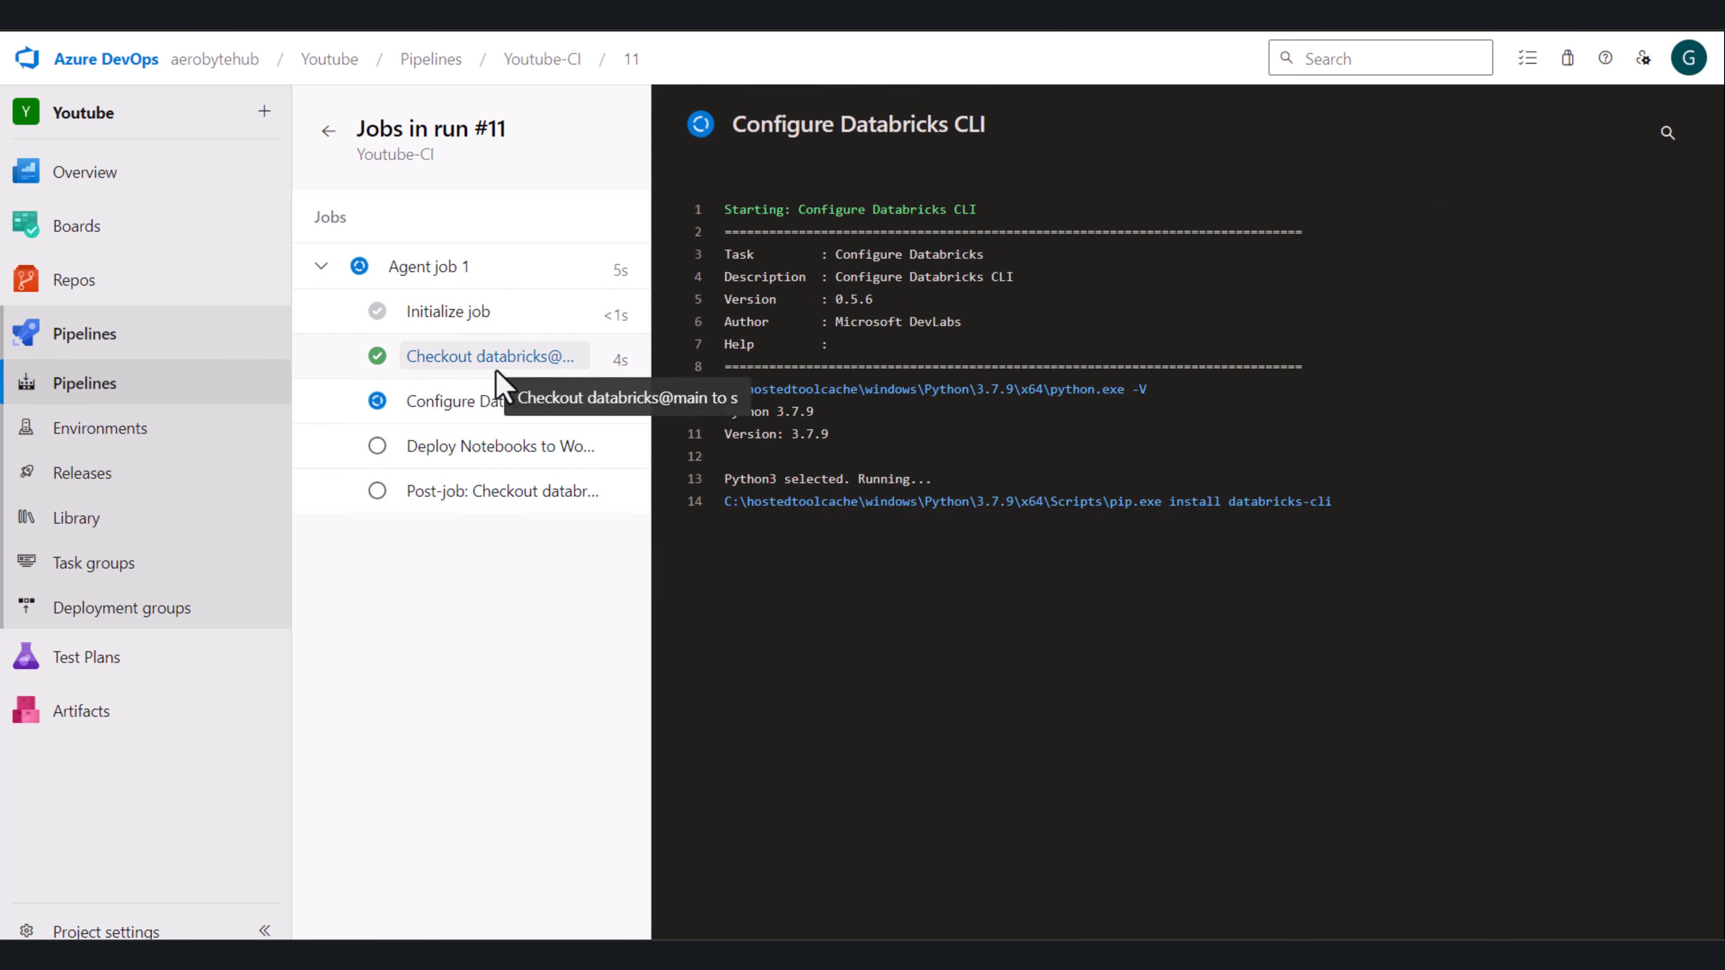
click(500, 416)
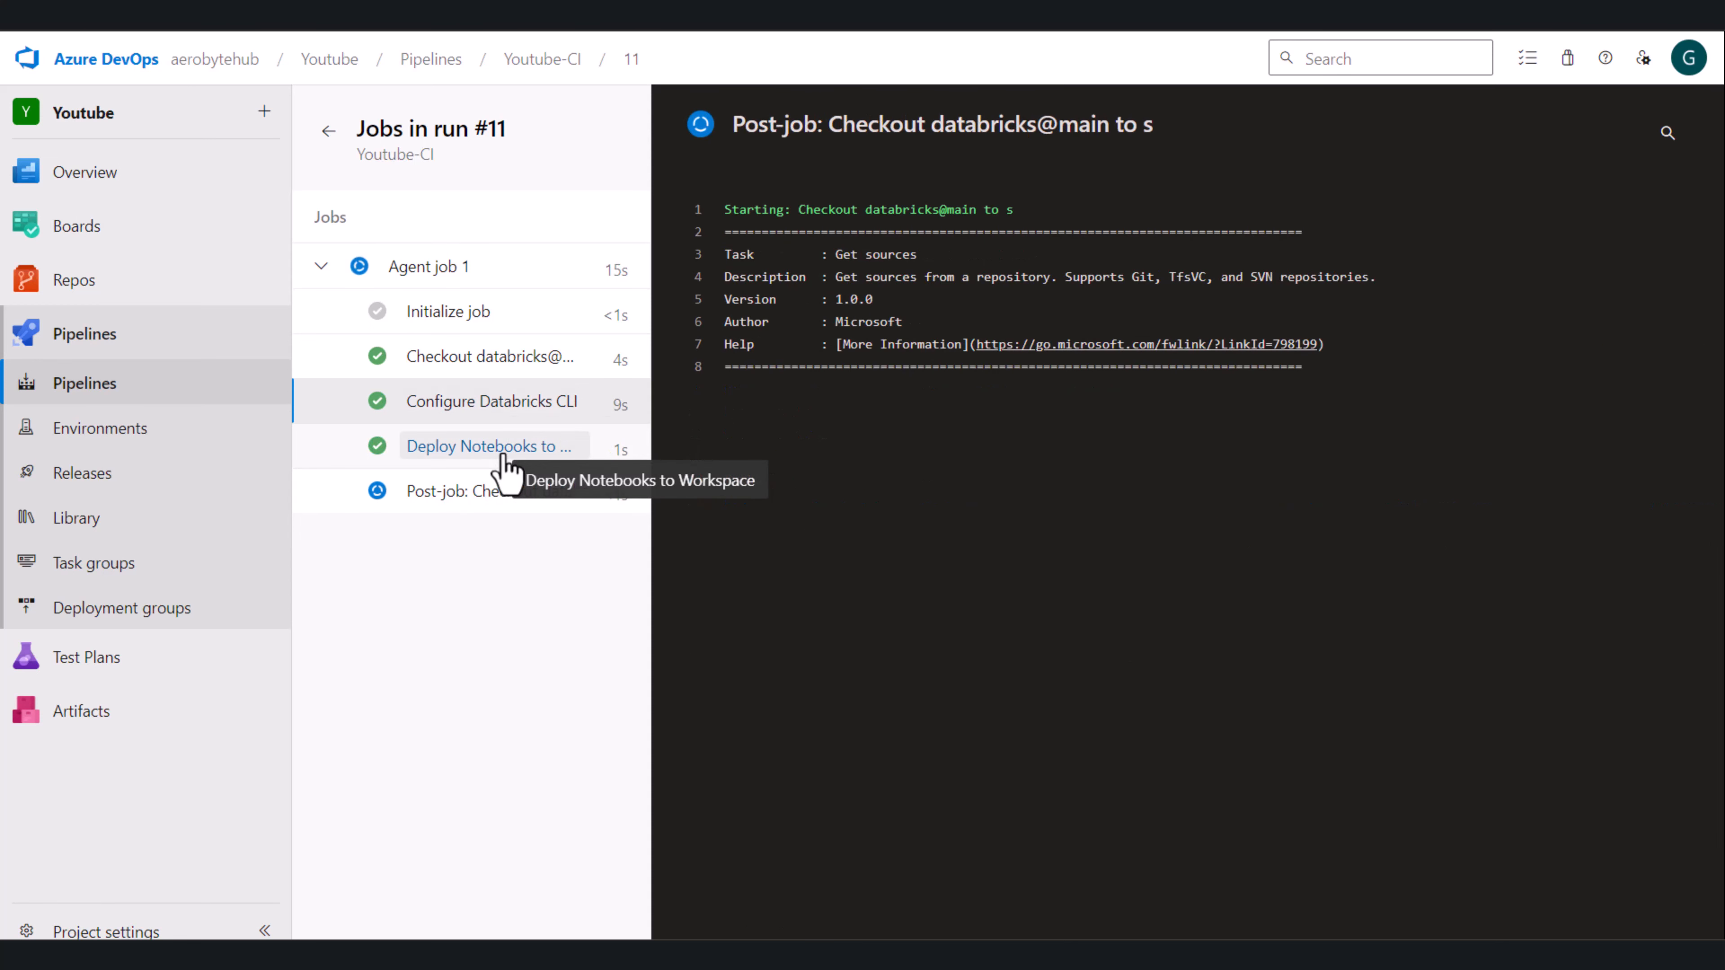
click(503, 455)
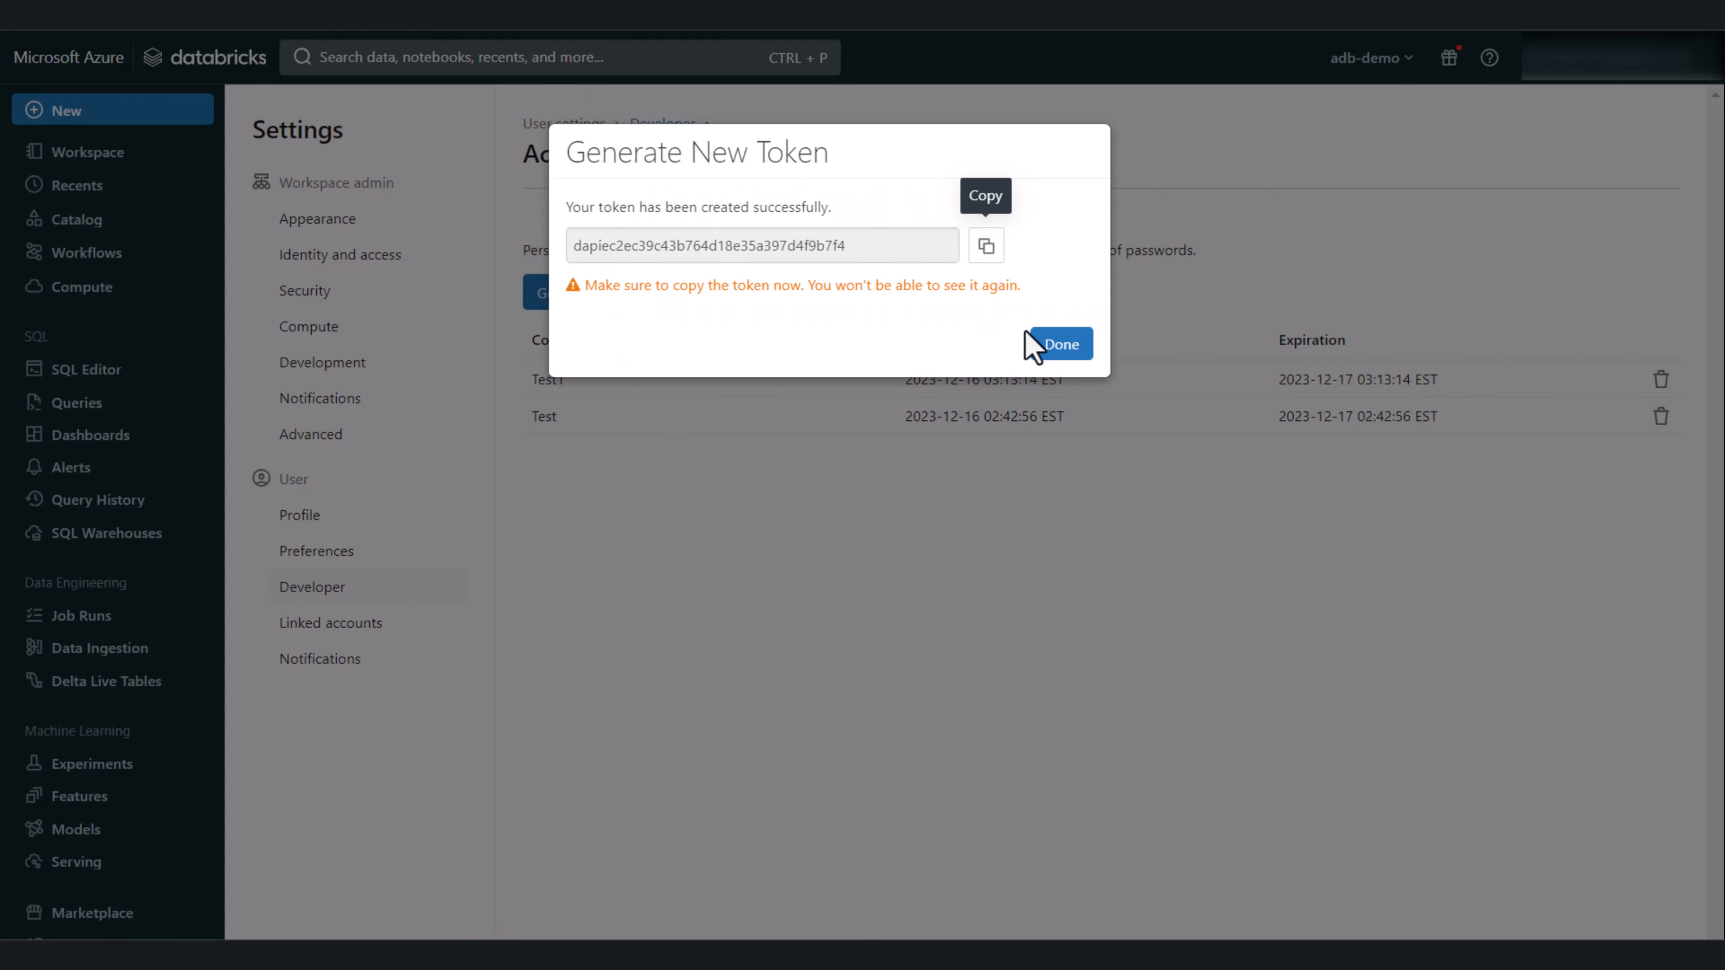
In the Databricks demo workspace, dismiss the generated token dialog and open the Production folder to check the deployed notebooks.
click(1057, 340)
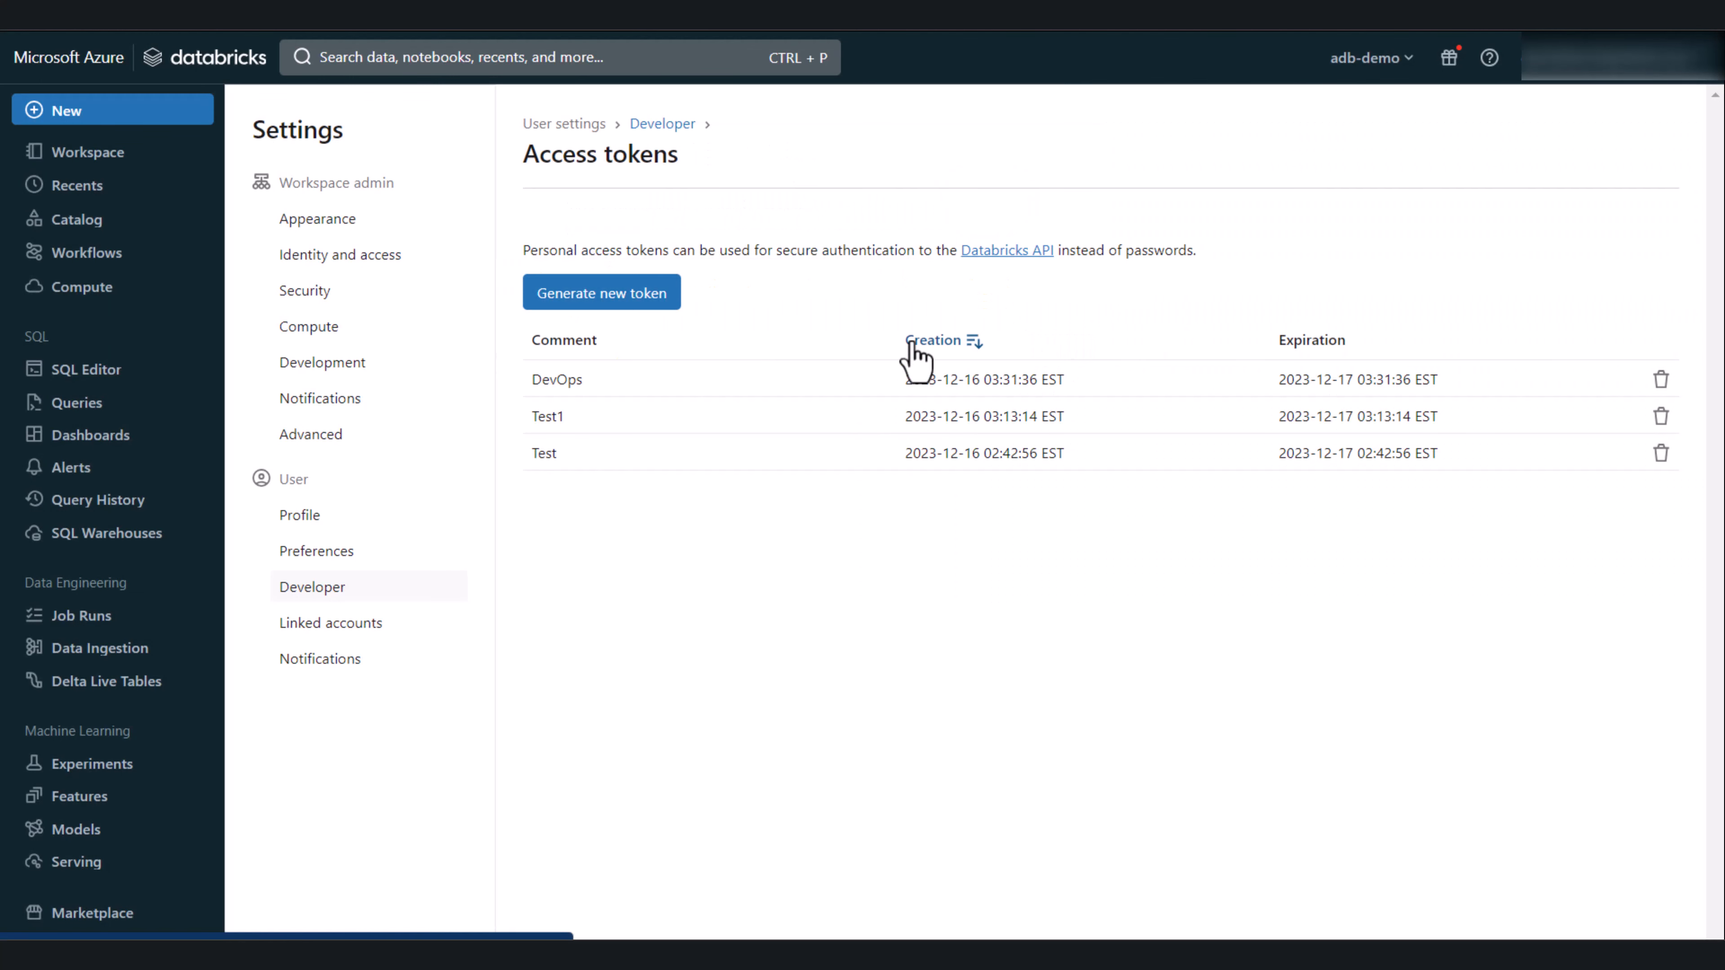
click(66, 162)
click(247, 184)
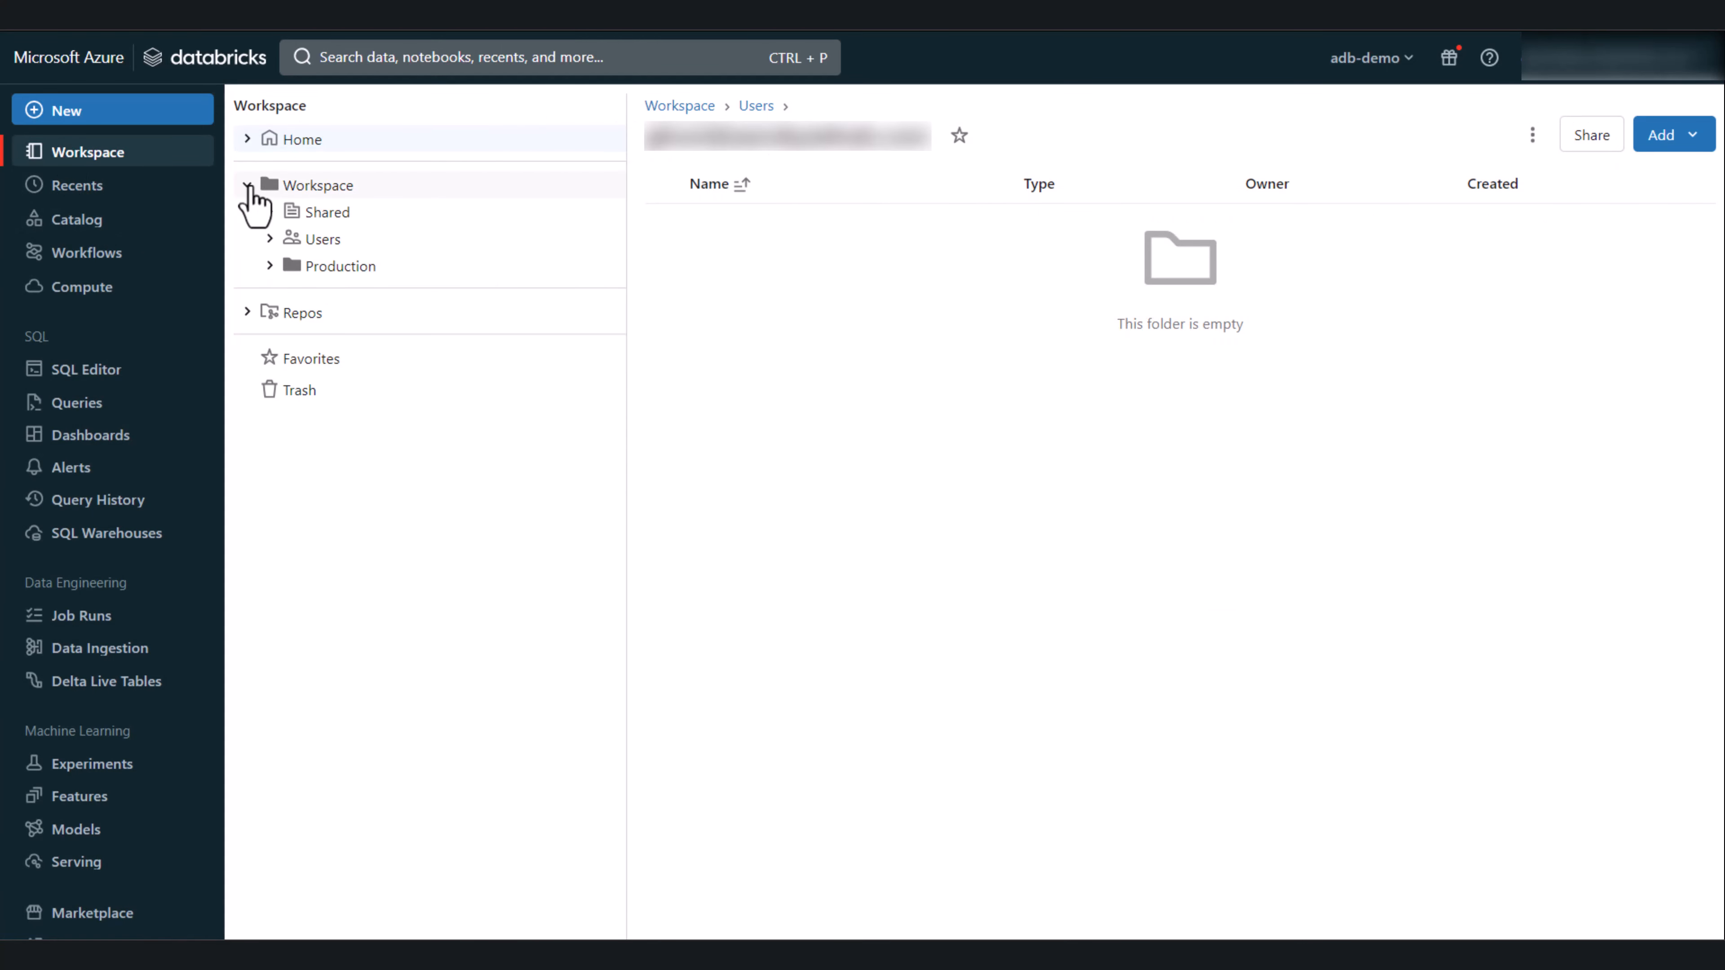
click(360, 268)
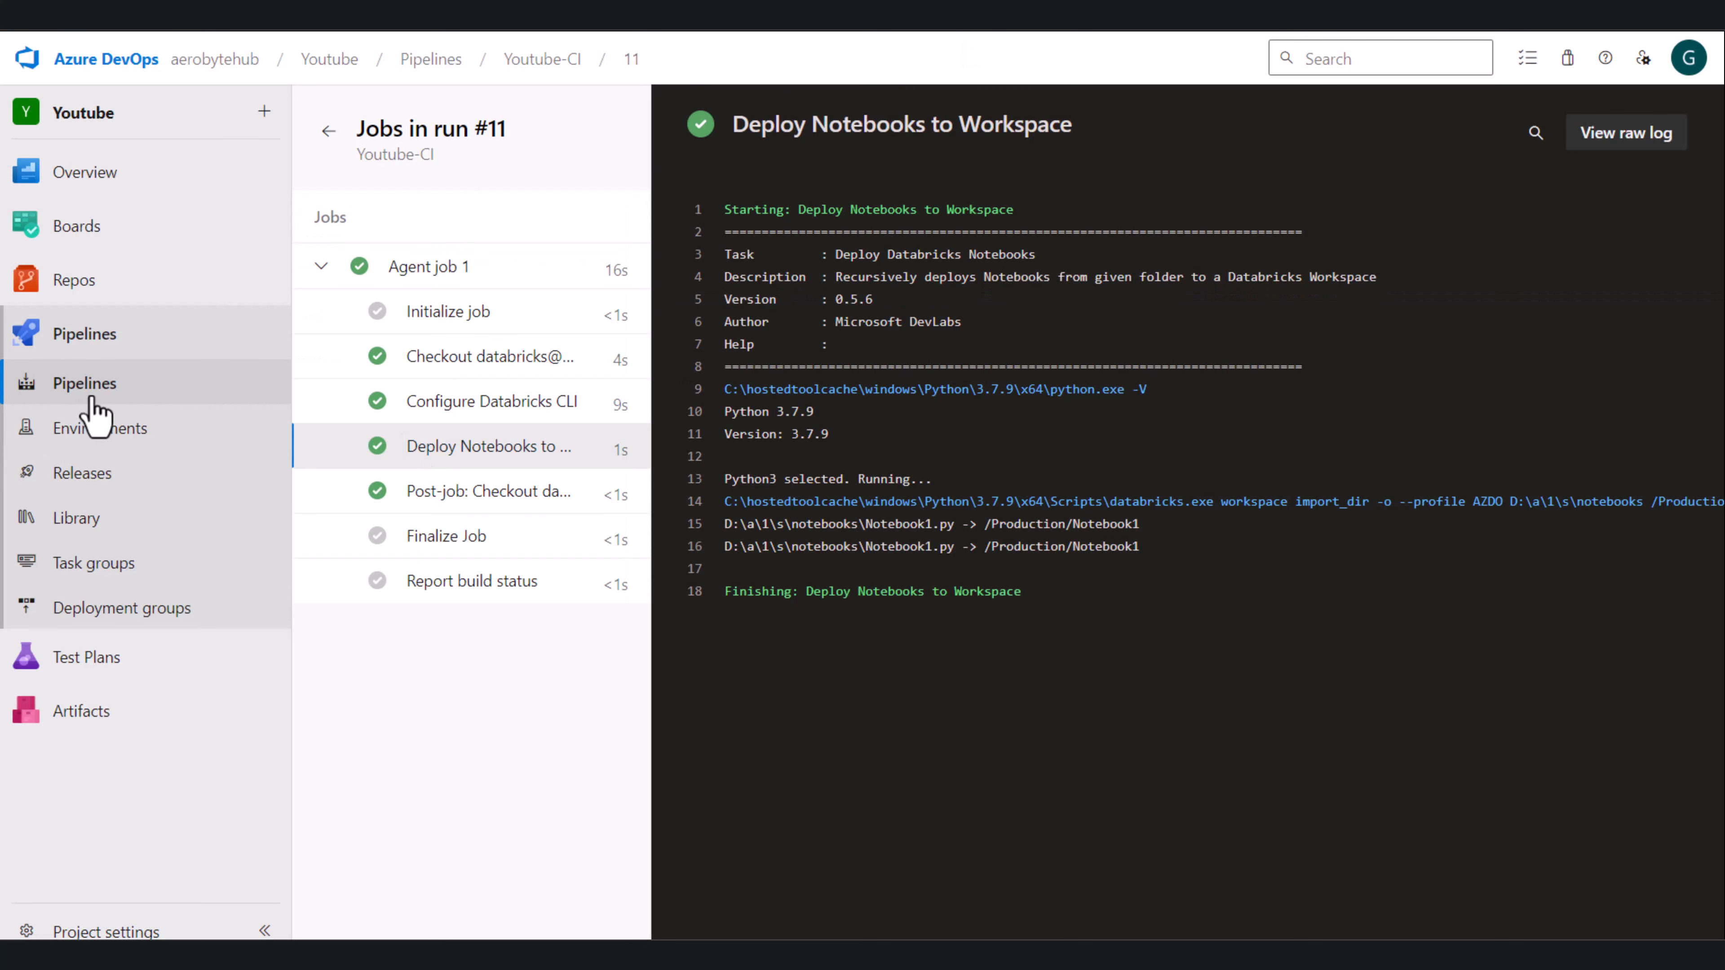
In Azure DevOps, edit the Youtube-CI pipeline to enable continuous integration for the databricks repository's main branch, and save it.
click(93, 400)
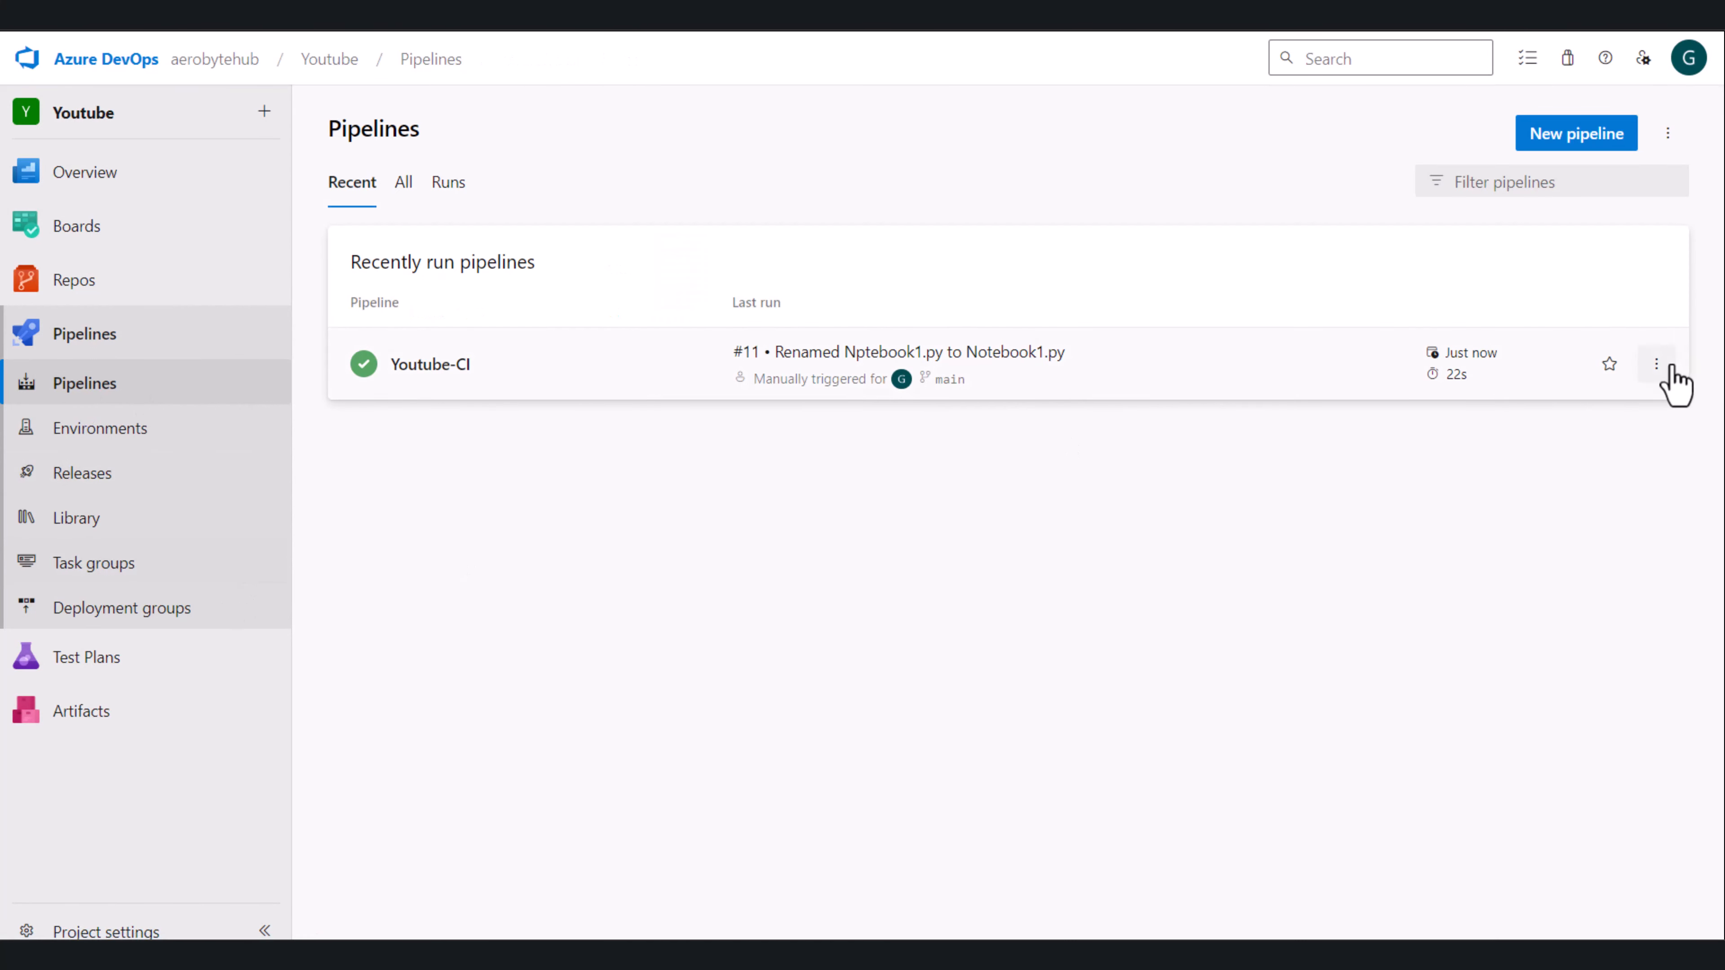
click(1657, 363)
click(1495, 414)
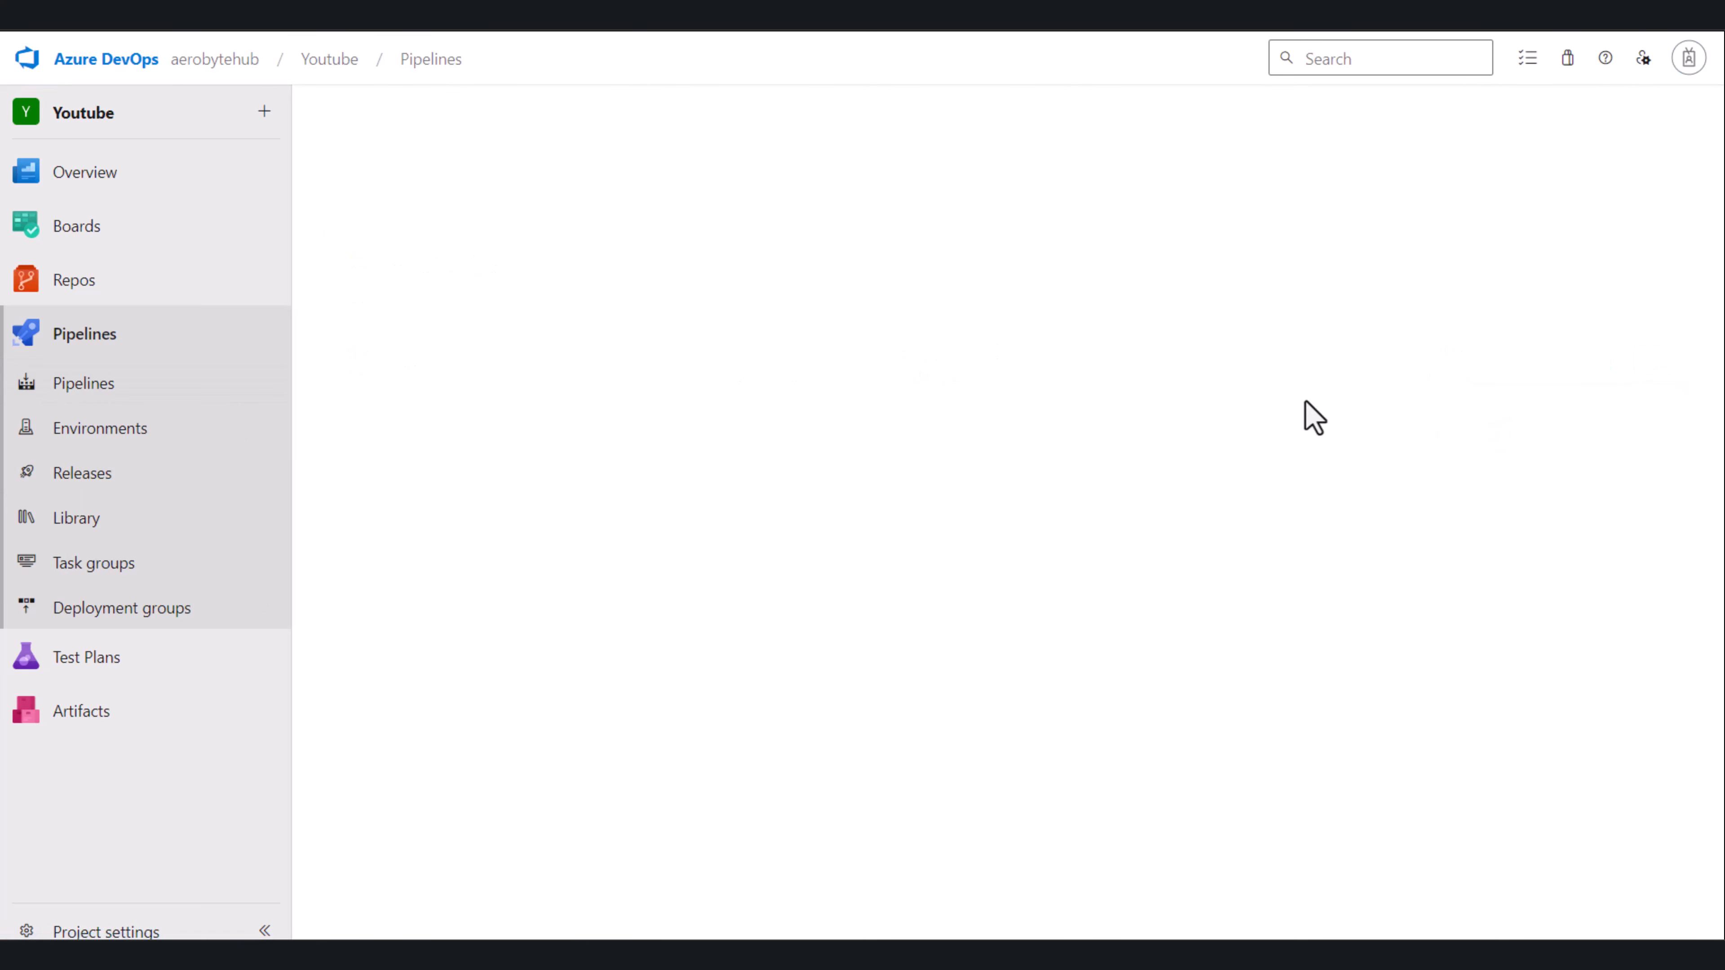
click(485, 204)
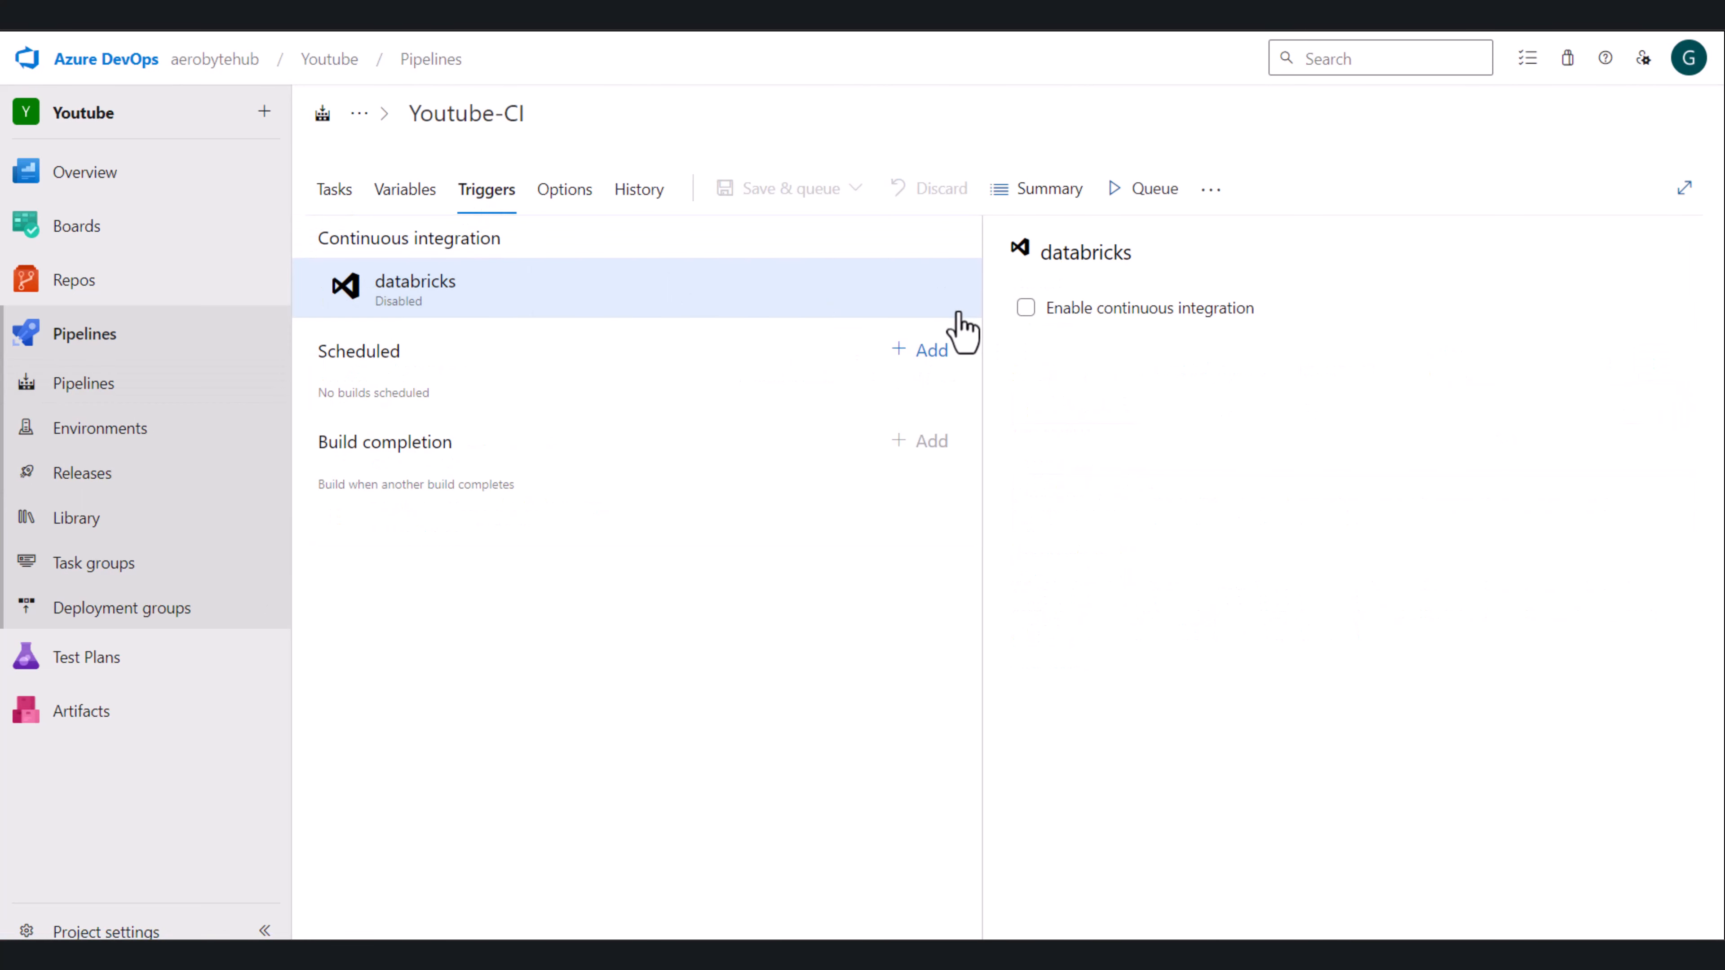
click(1155, 318)
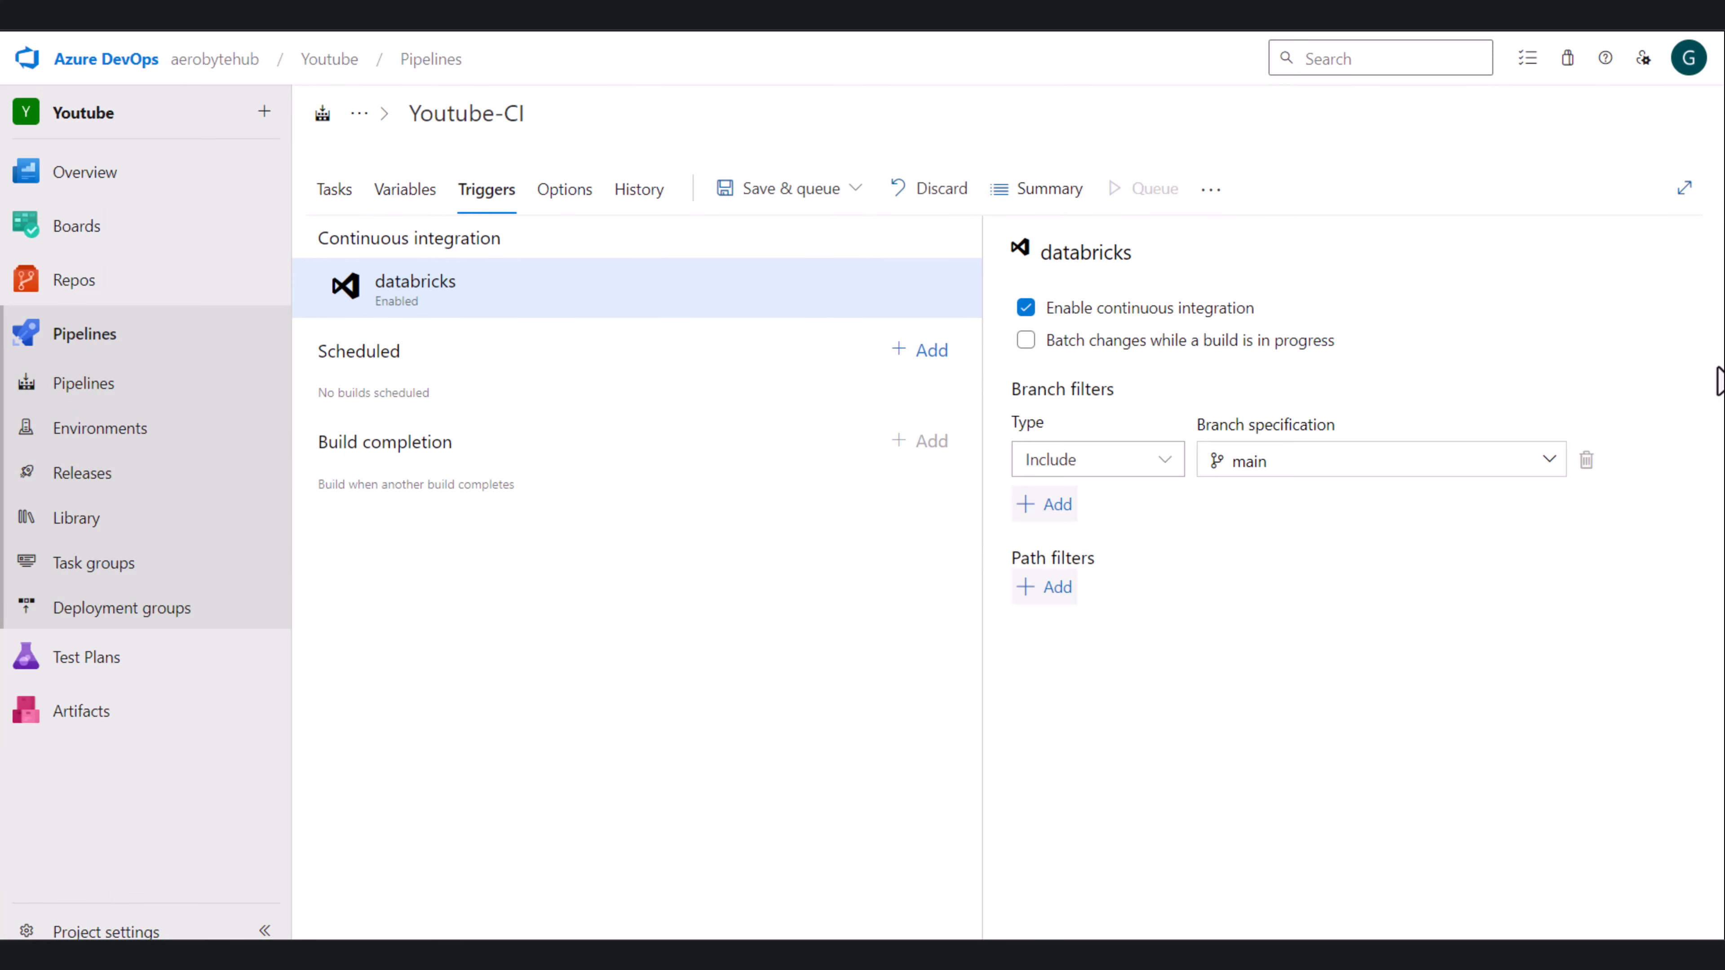
click(832, 204)
click(812, 271)
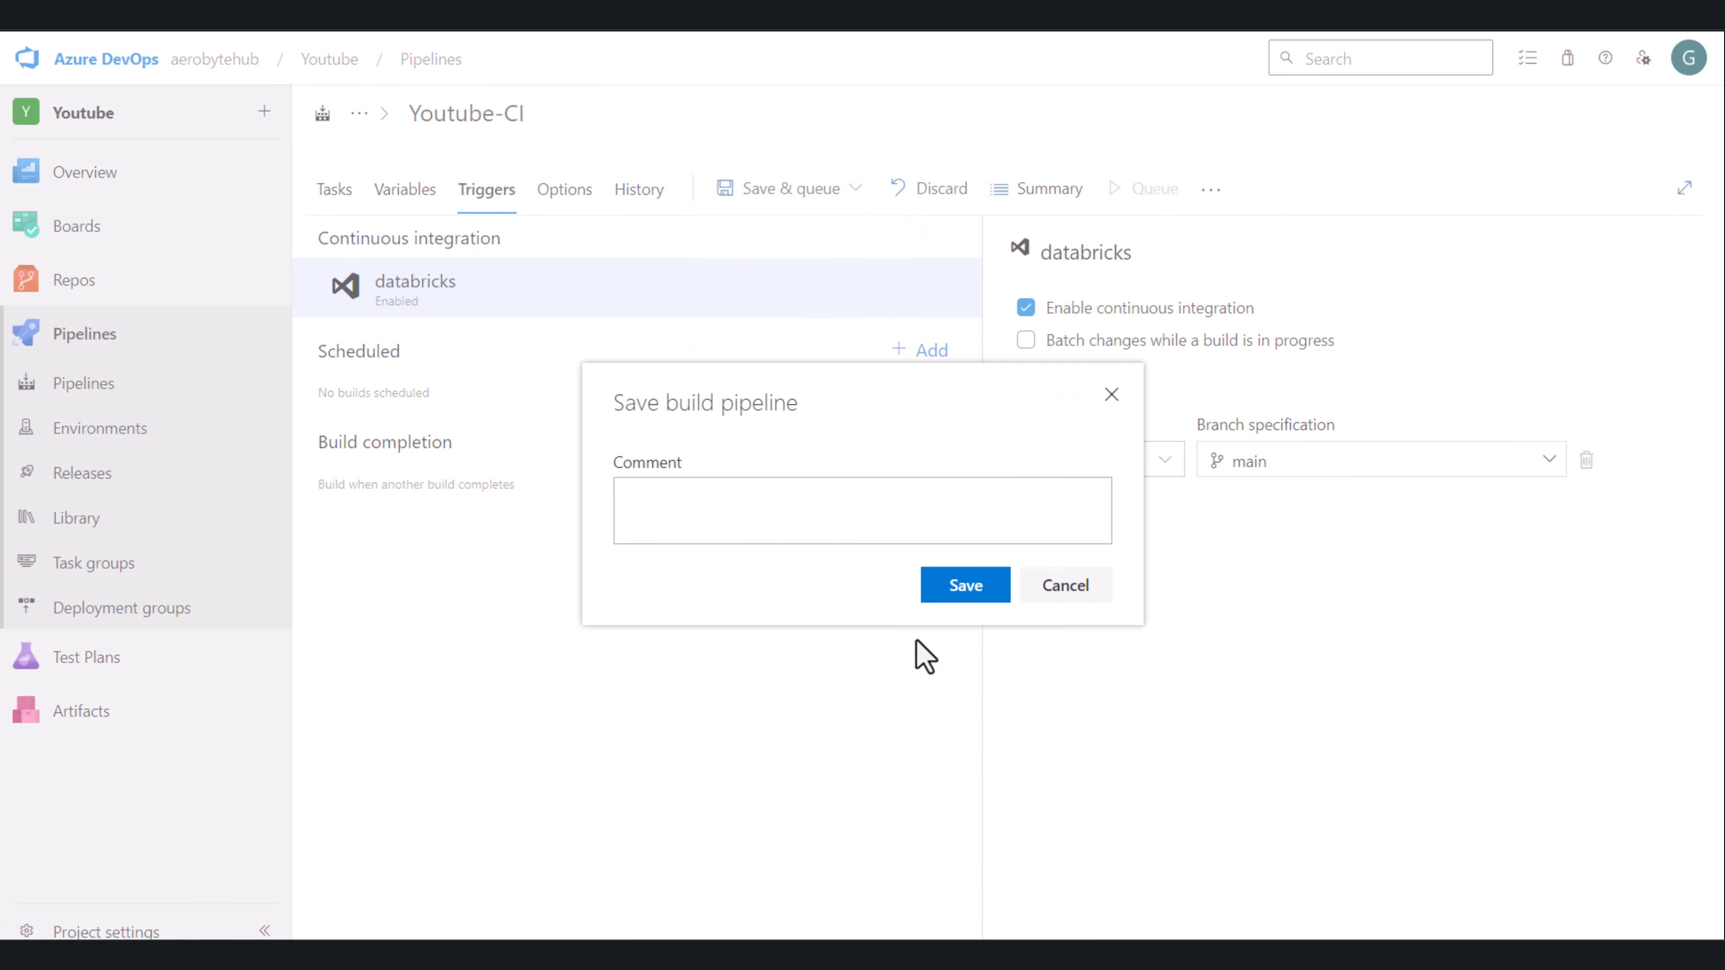
click(973, 591)
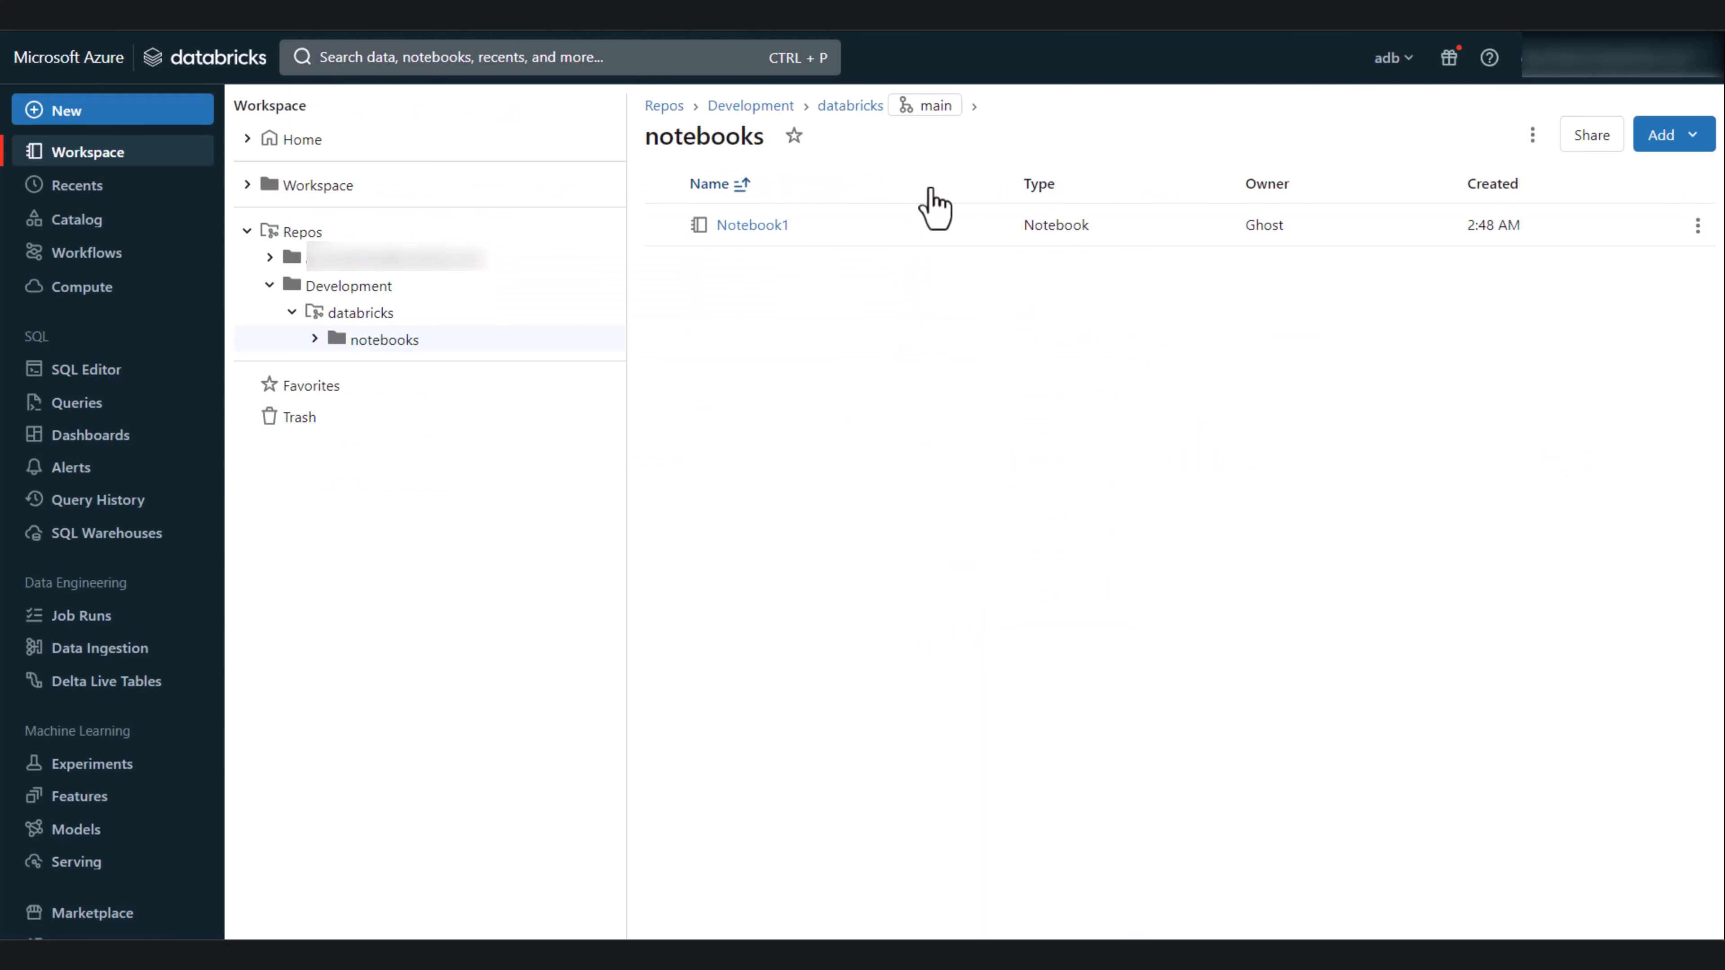
Switch to the Databricks development workspace and create a notebook named notebook3 in the databricks repo's notebooks folder.
click(1692, 139)
click(1551, 226)
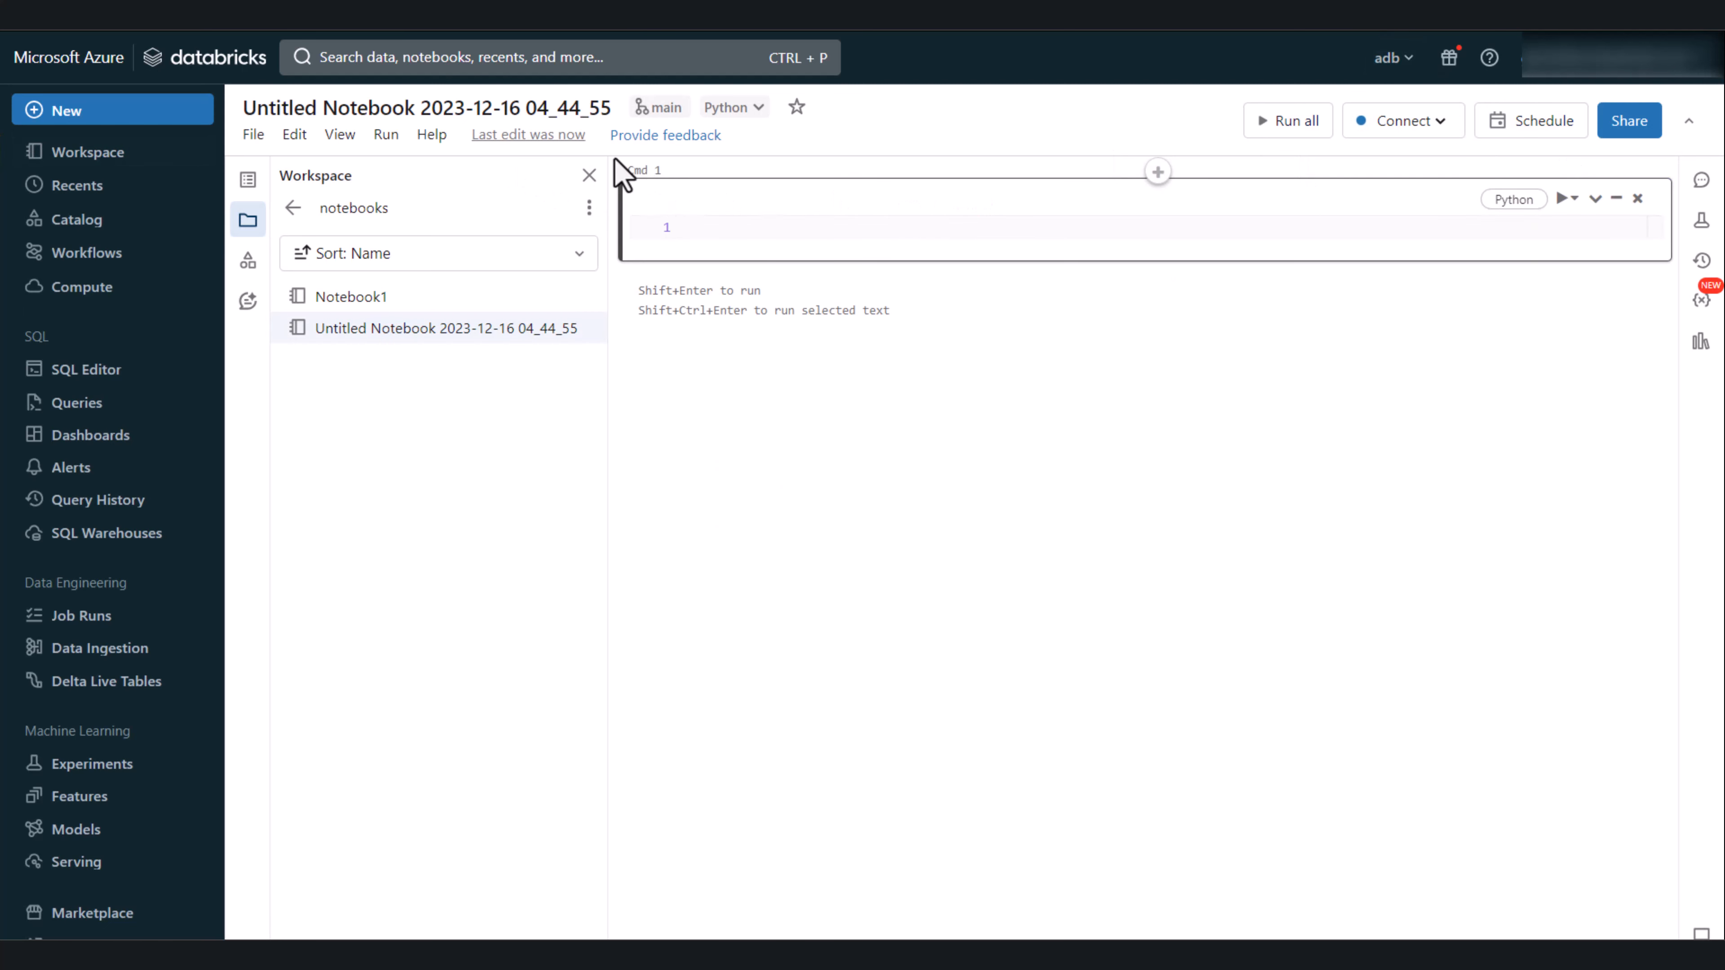
click(514, 110)
key(ctrl+a)
text(no)
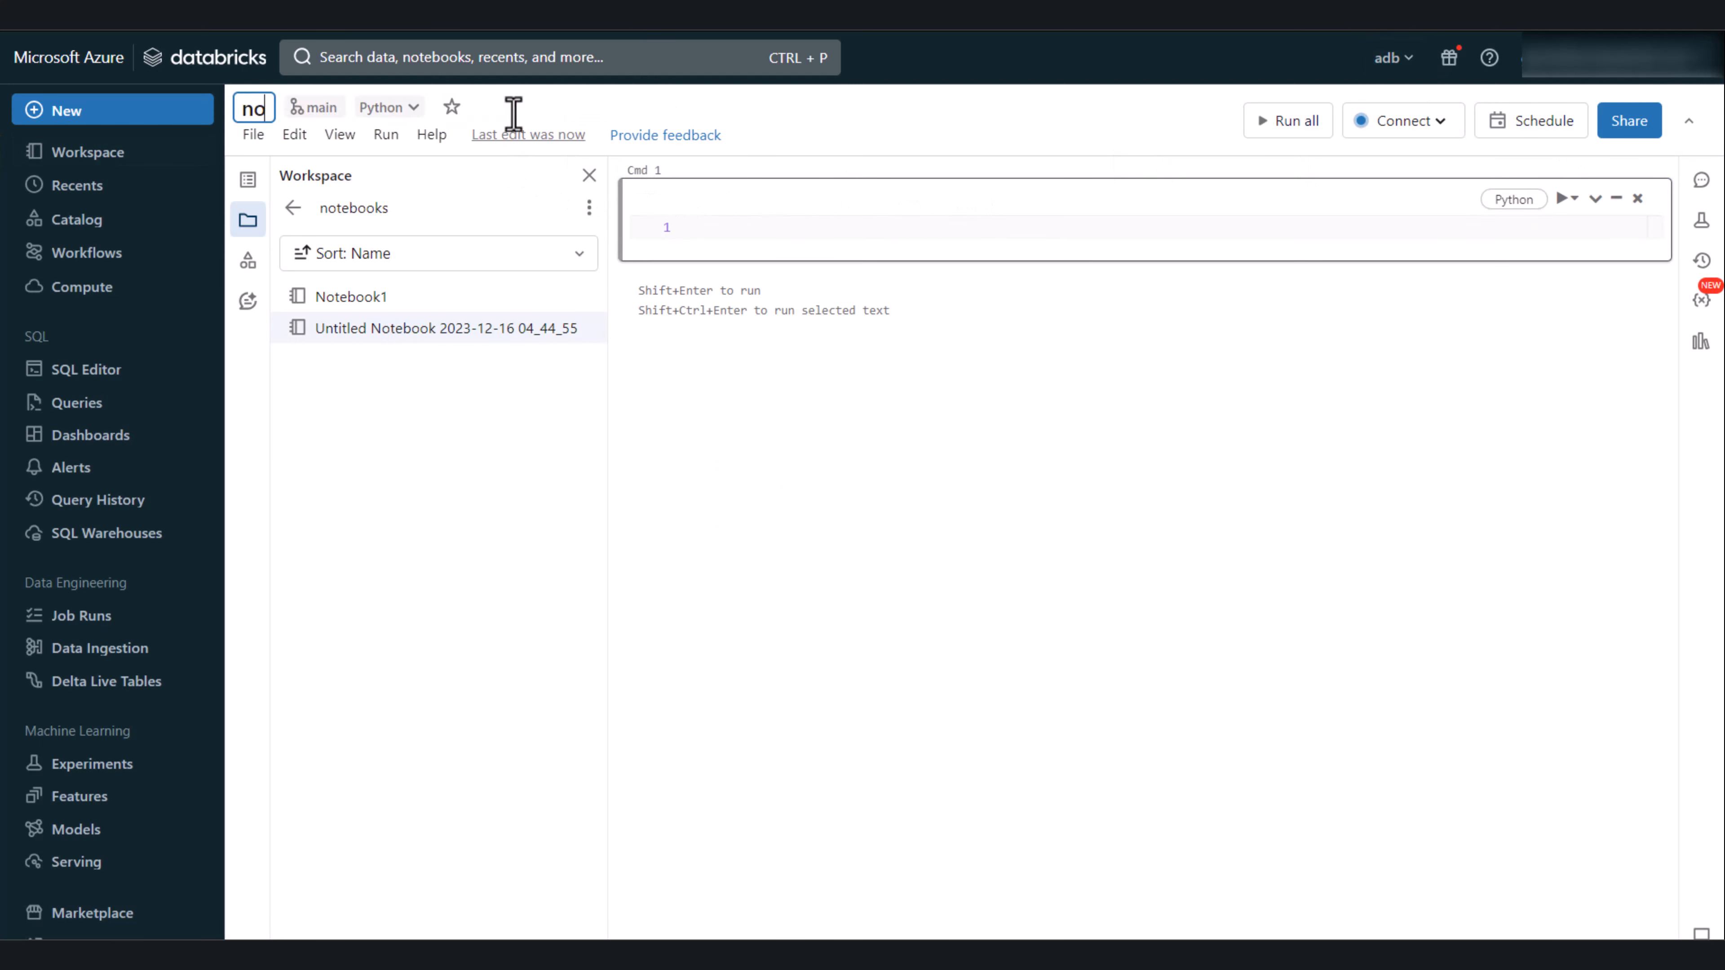
text(tebo)
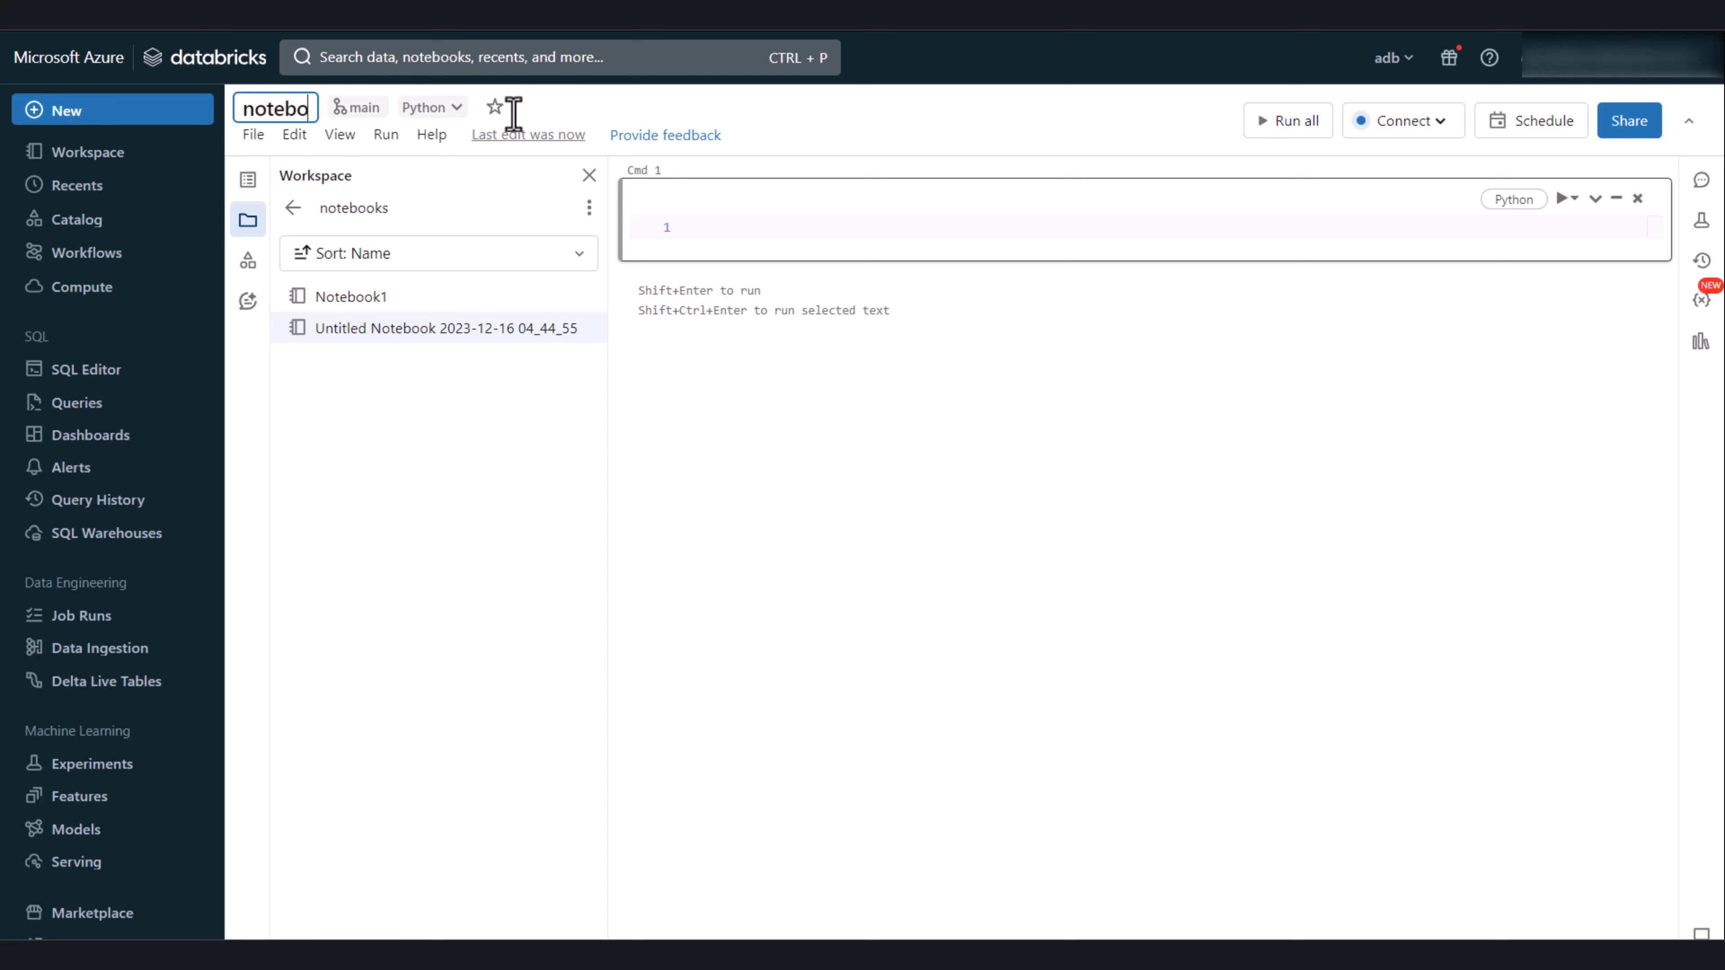
text(ok3)
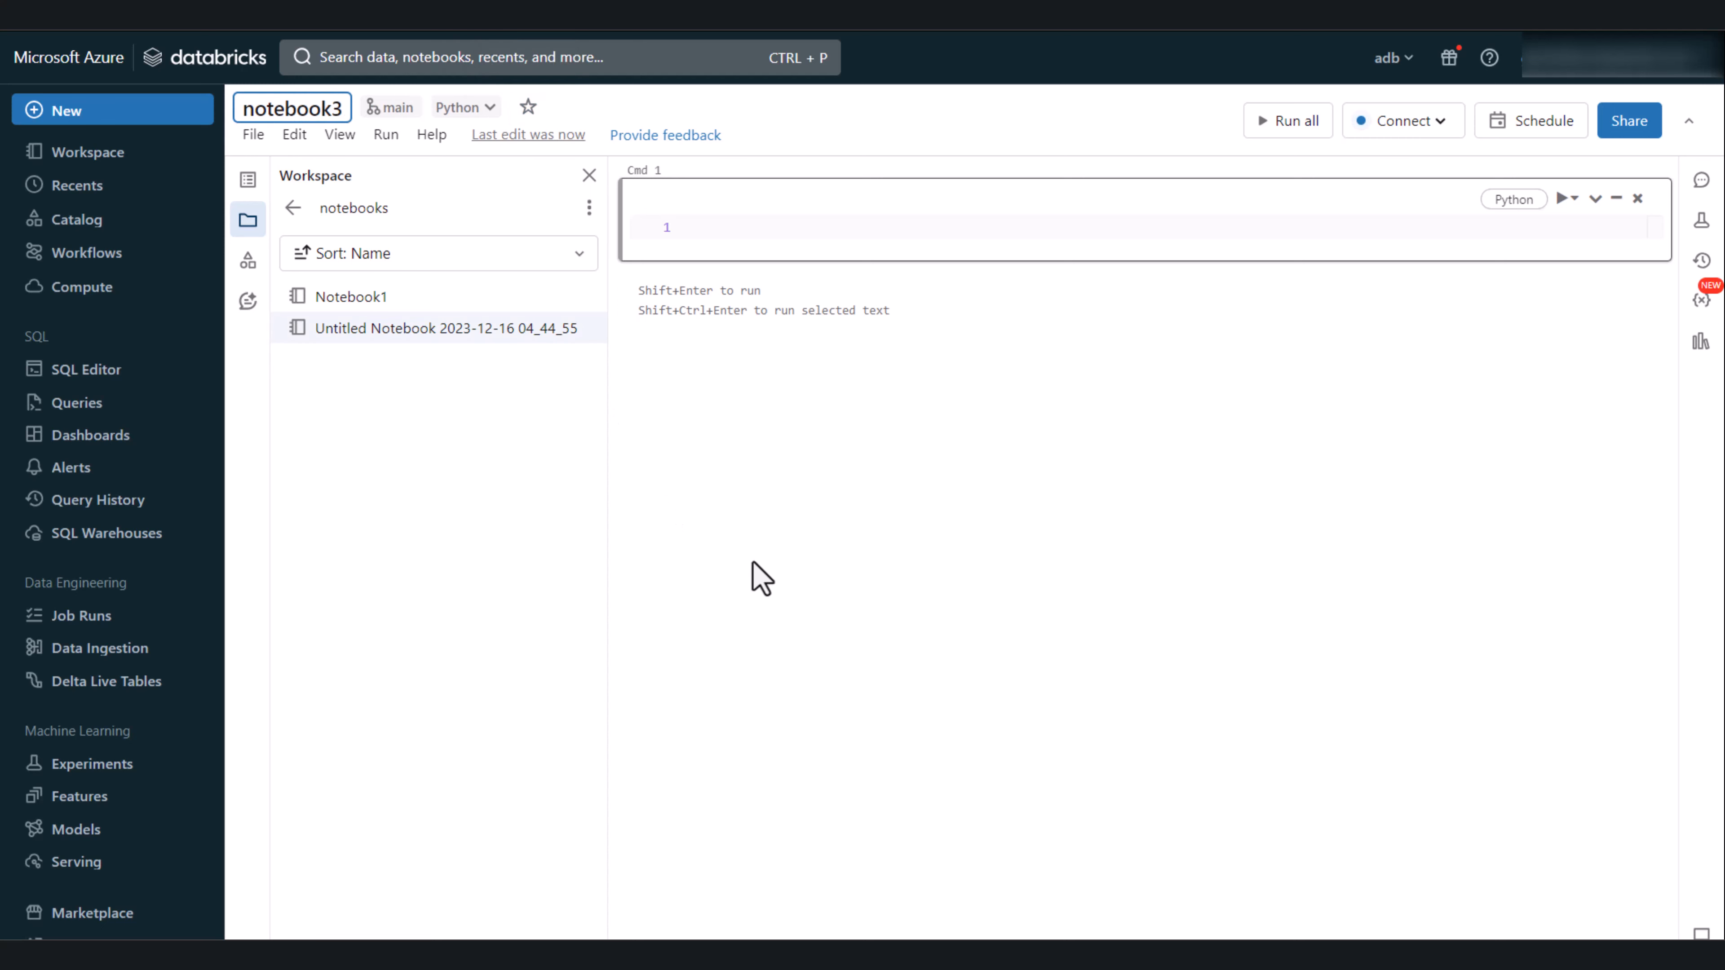
click(752, 576)
Commit and push notebook3.py to the main branch with the message "added a notebook".
click(390, 107)
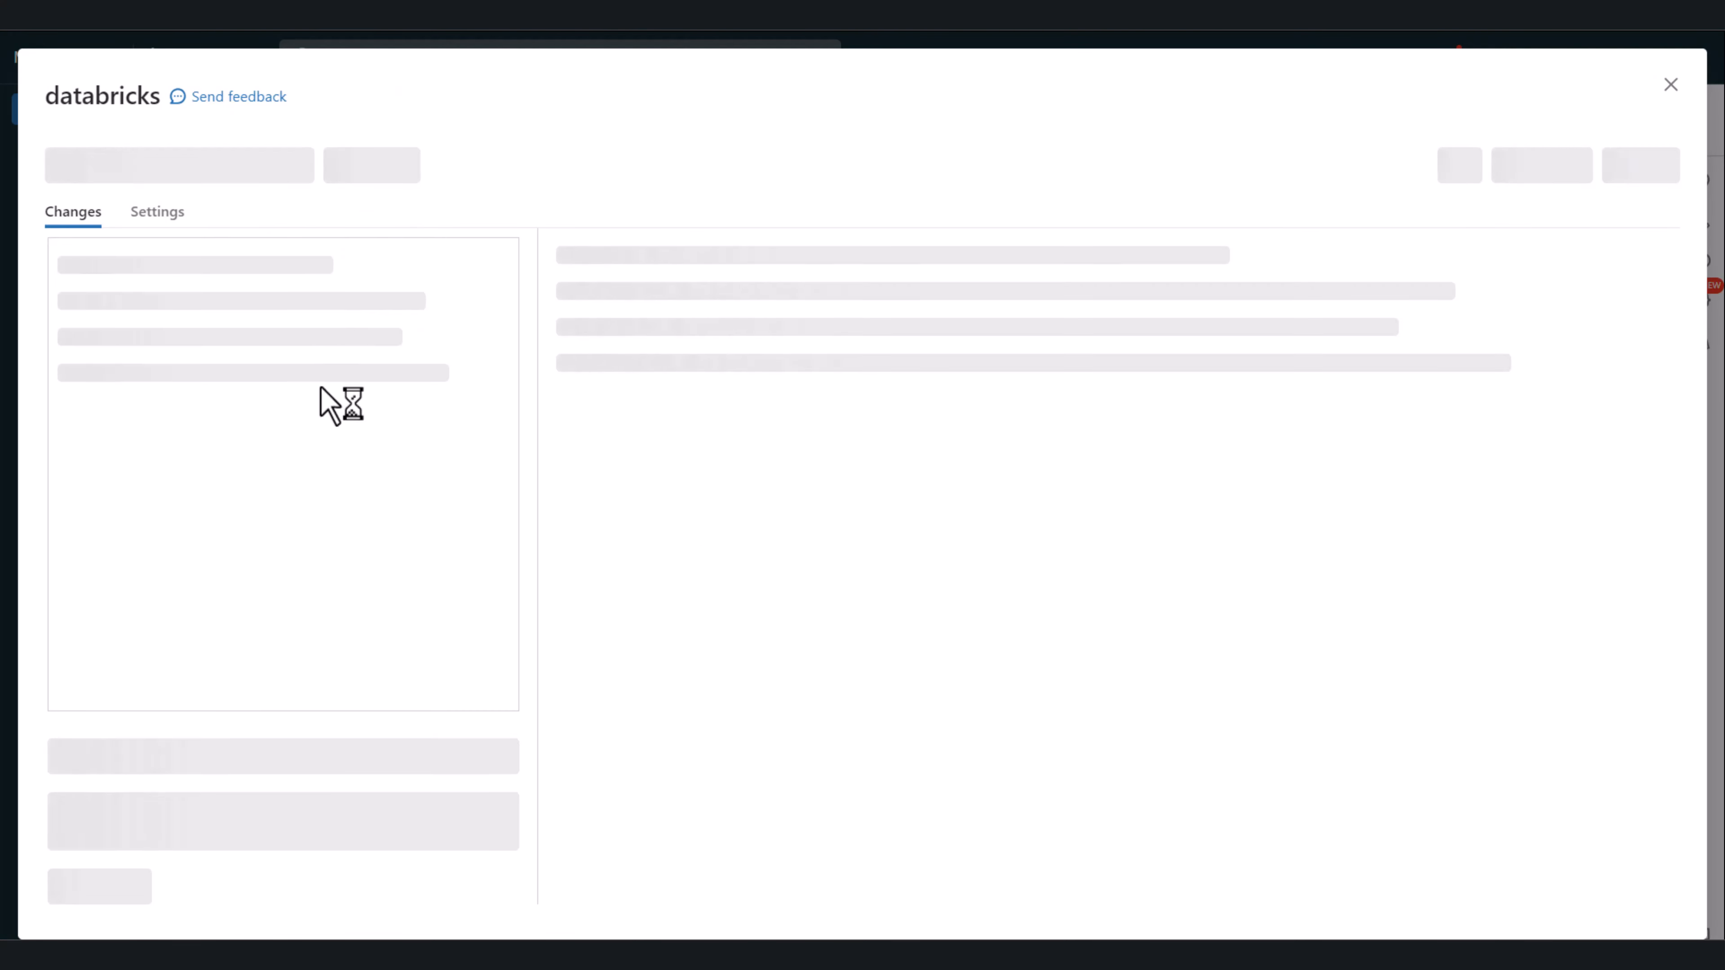
click(208, 758)
text(added)
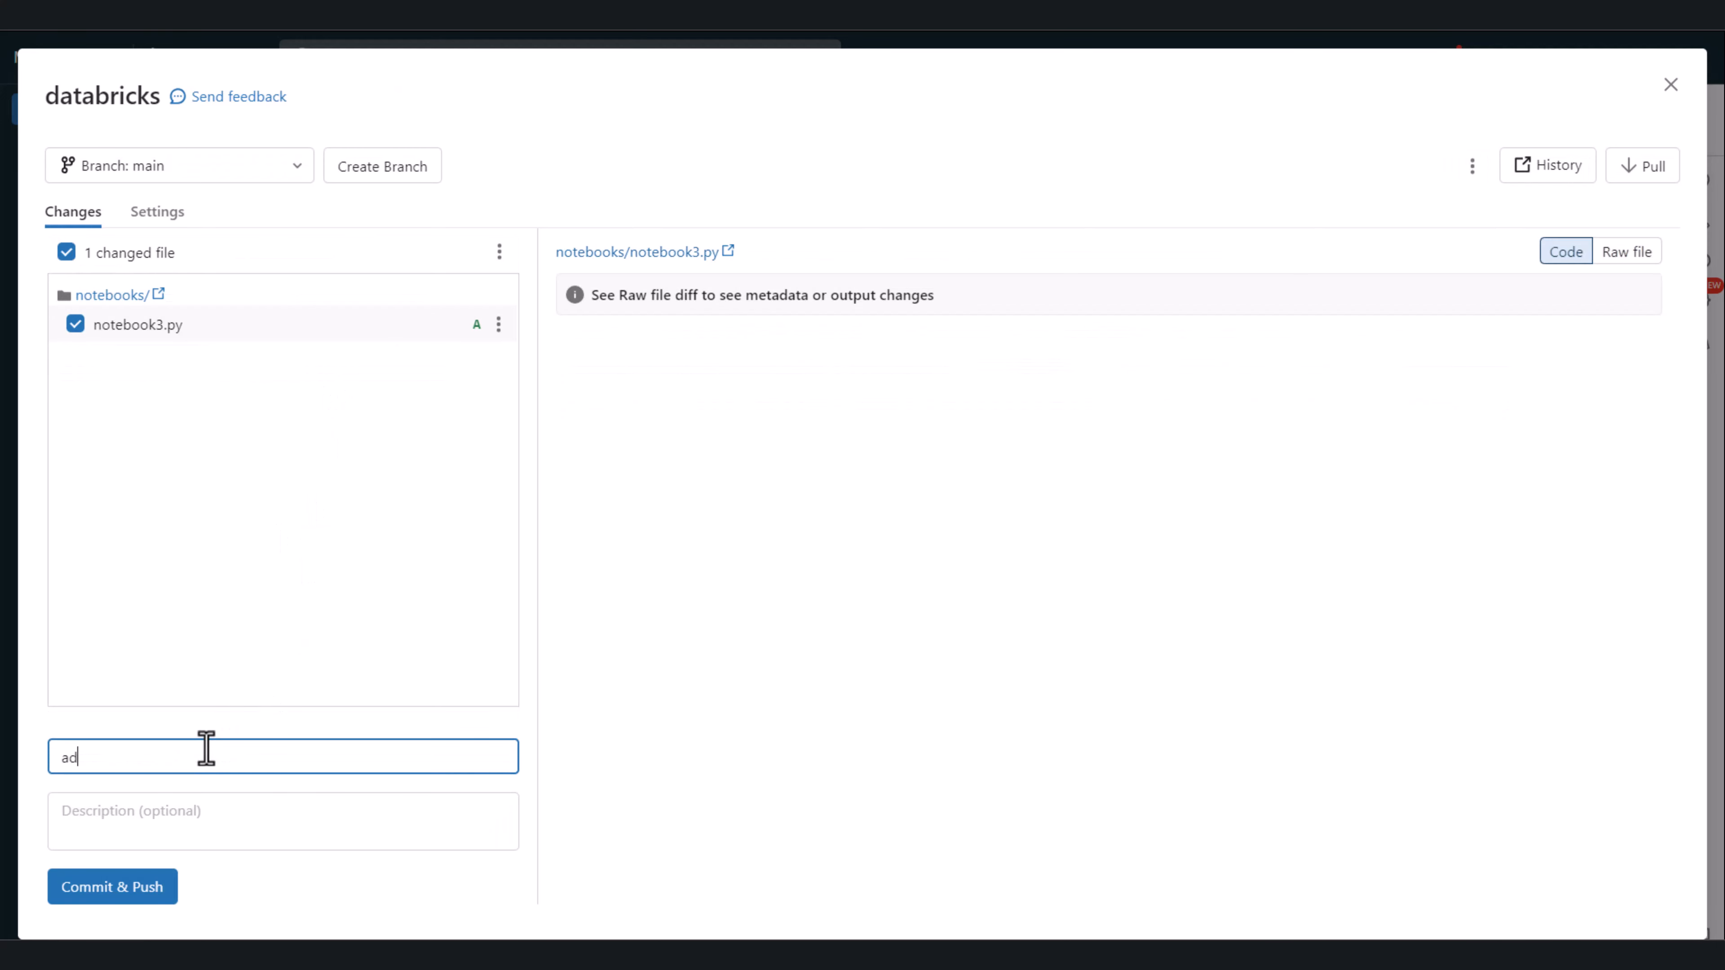
text( a notebook)
click(122, 889)
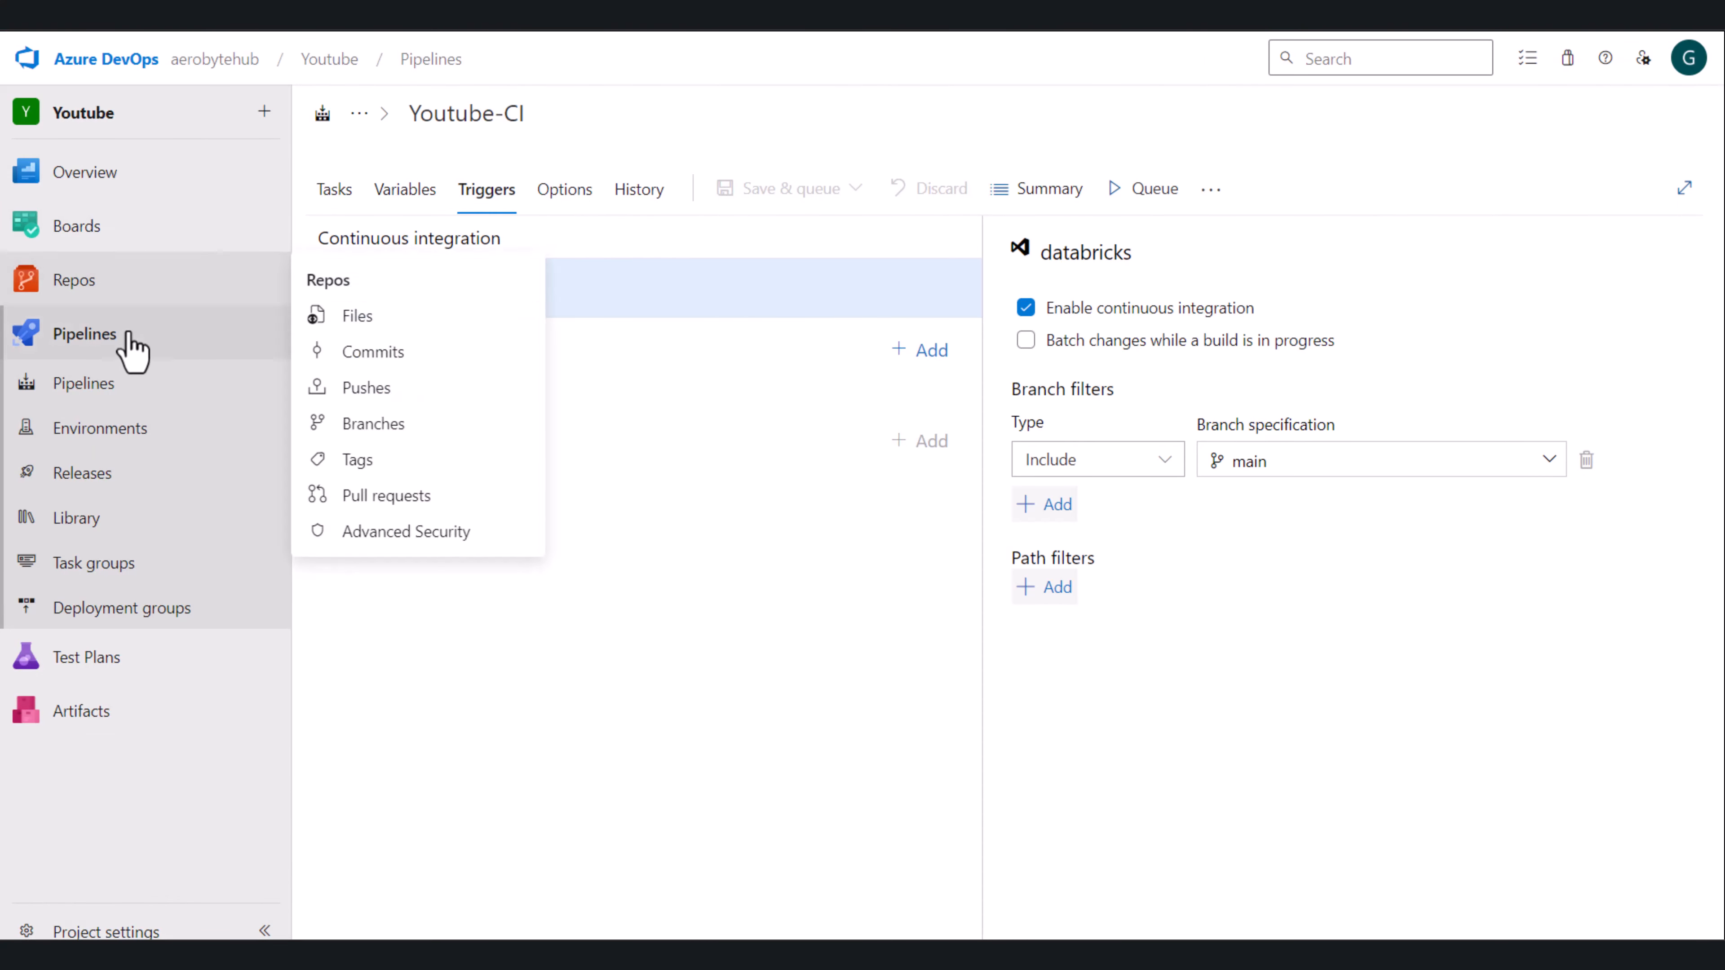
Switch to Azure DevOps and examine the Agent job 1 logs of the Youtube-CI run for the "added a notebook" commit.
click(130, 340)
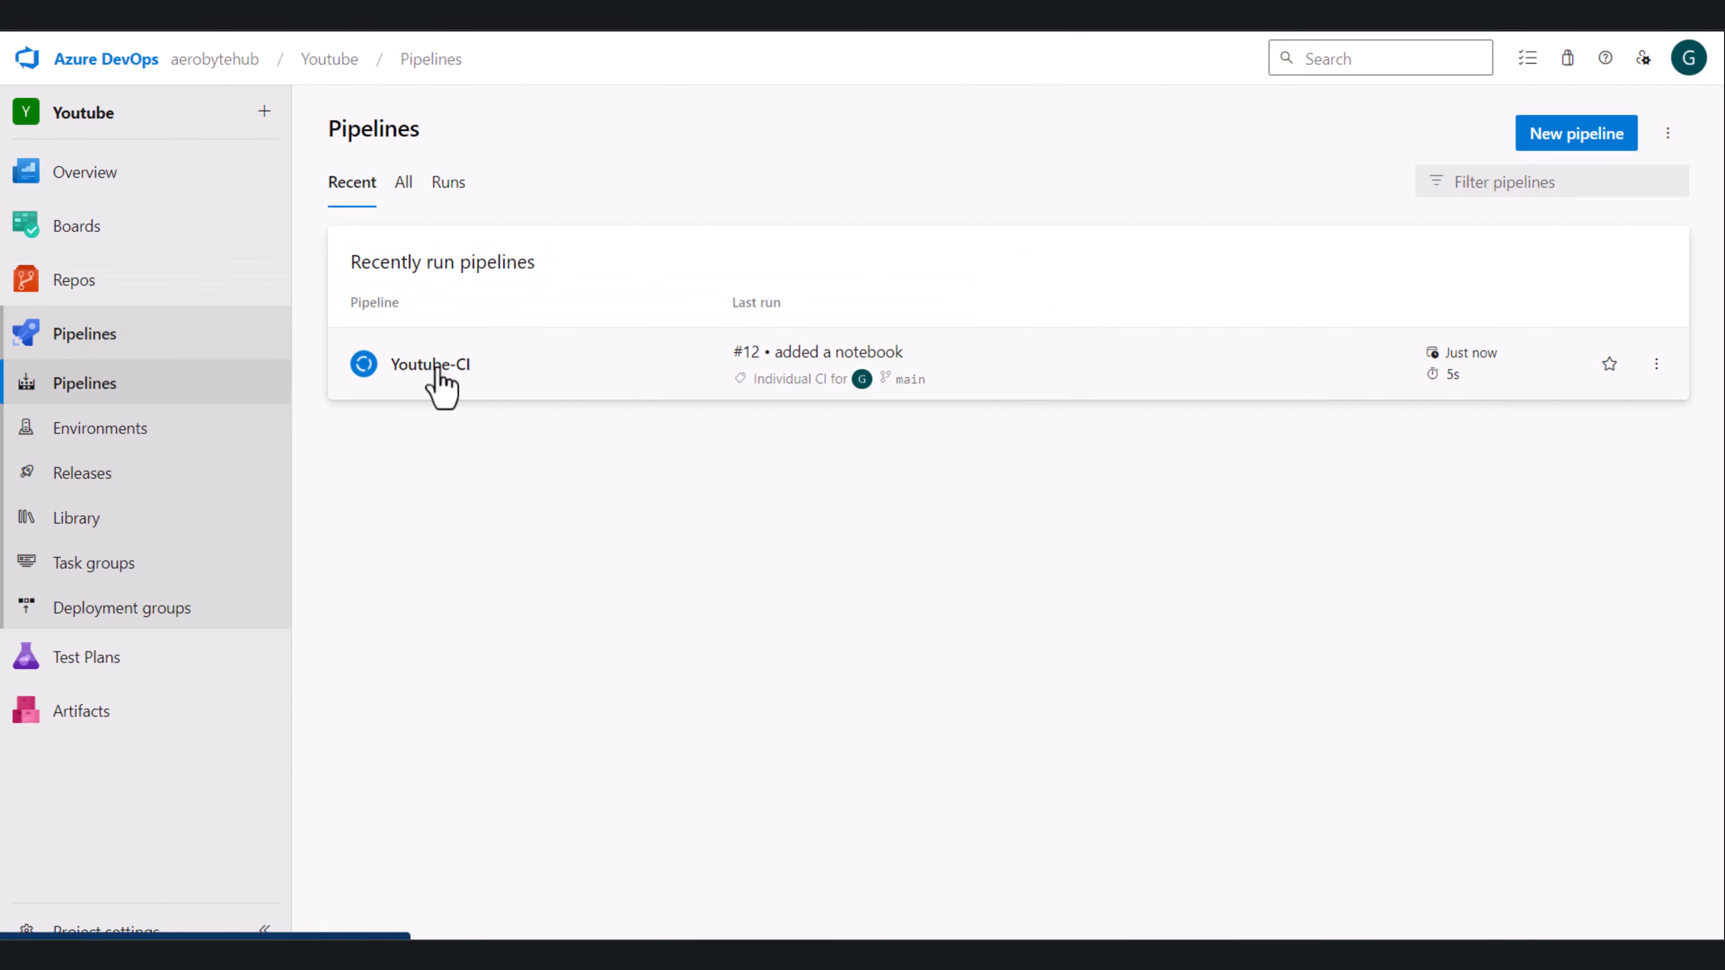
click(597, 391)
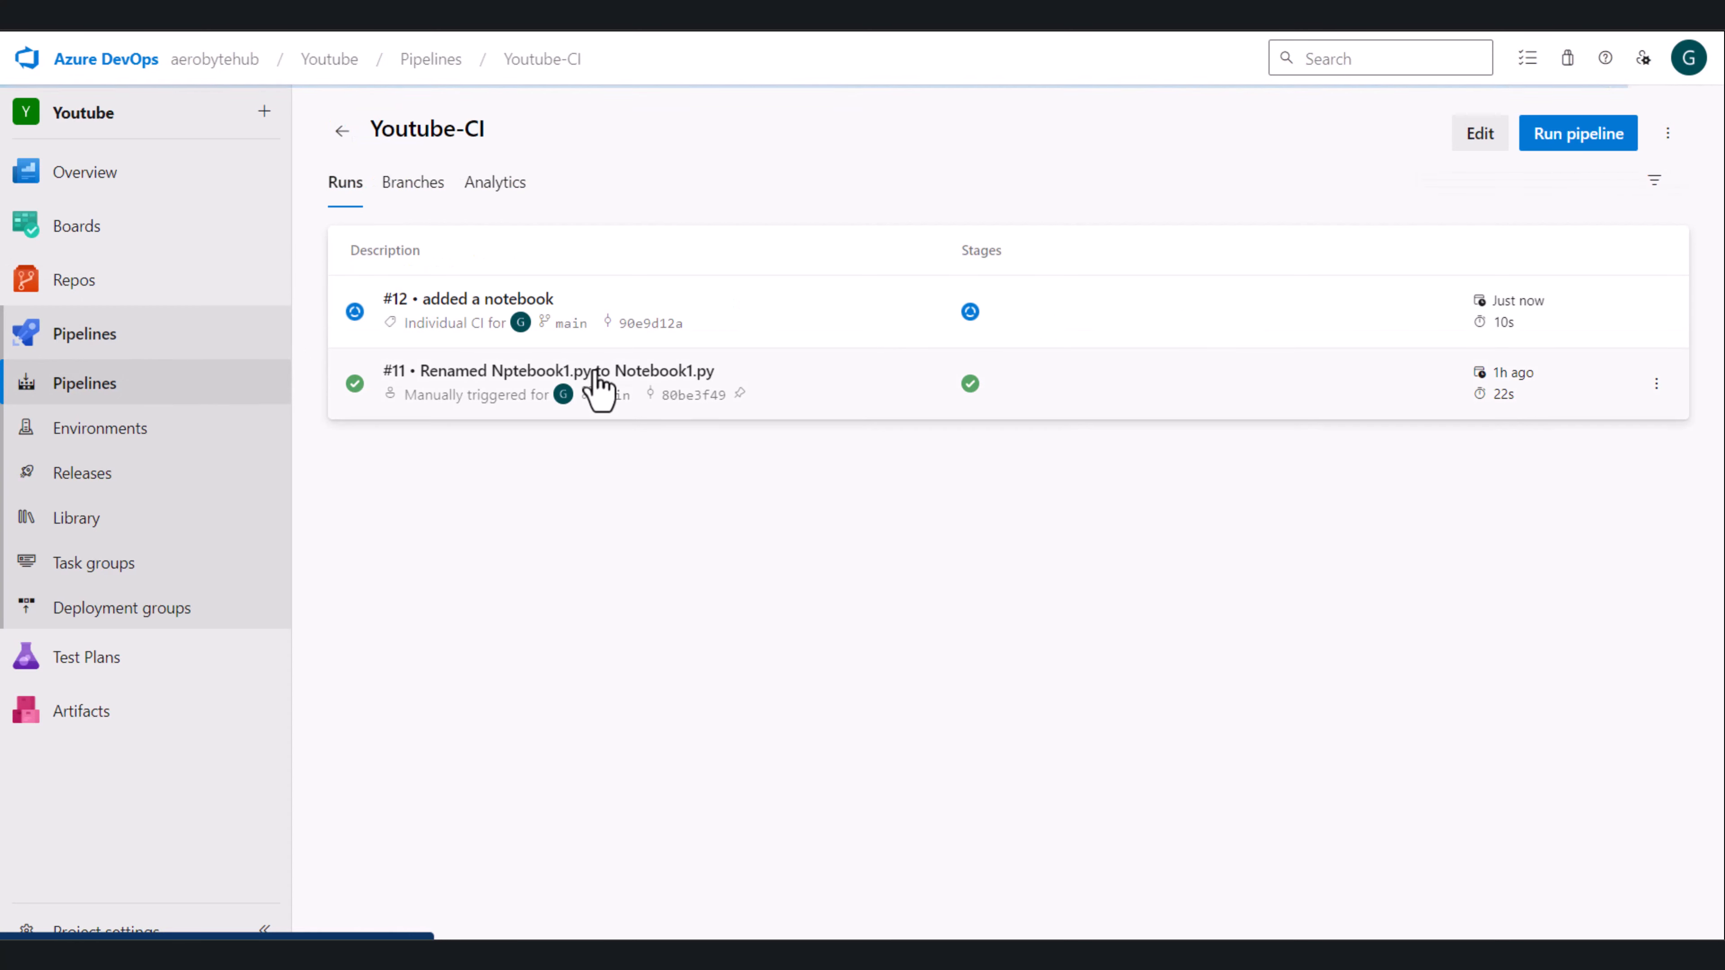
click(769, 320)
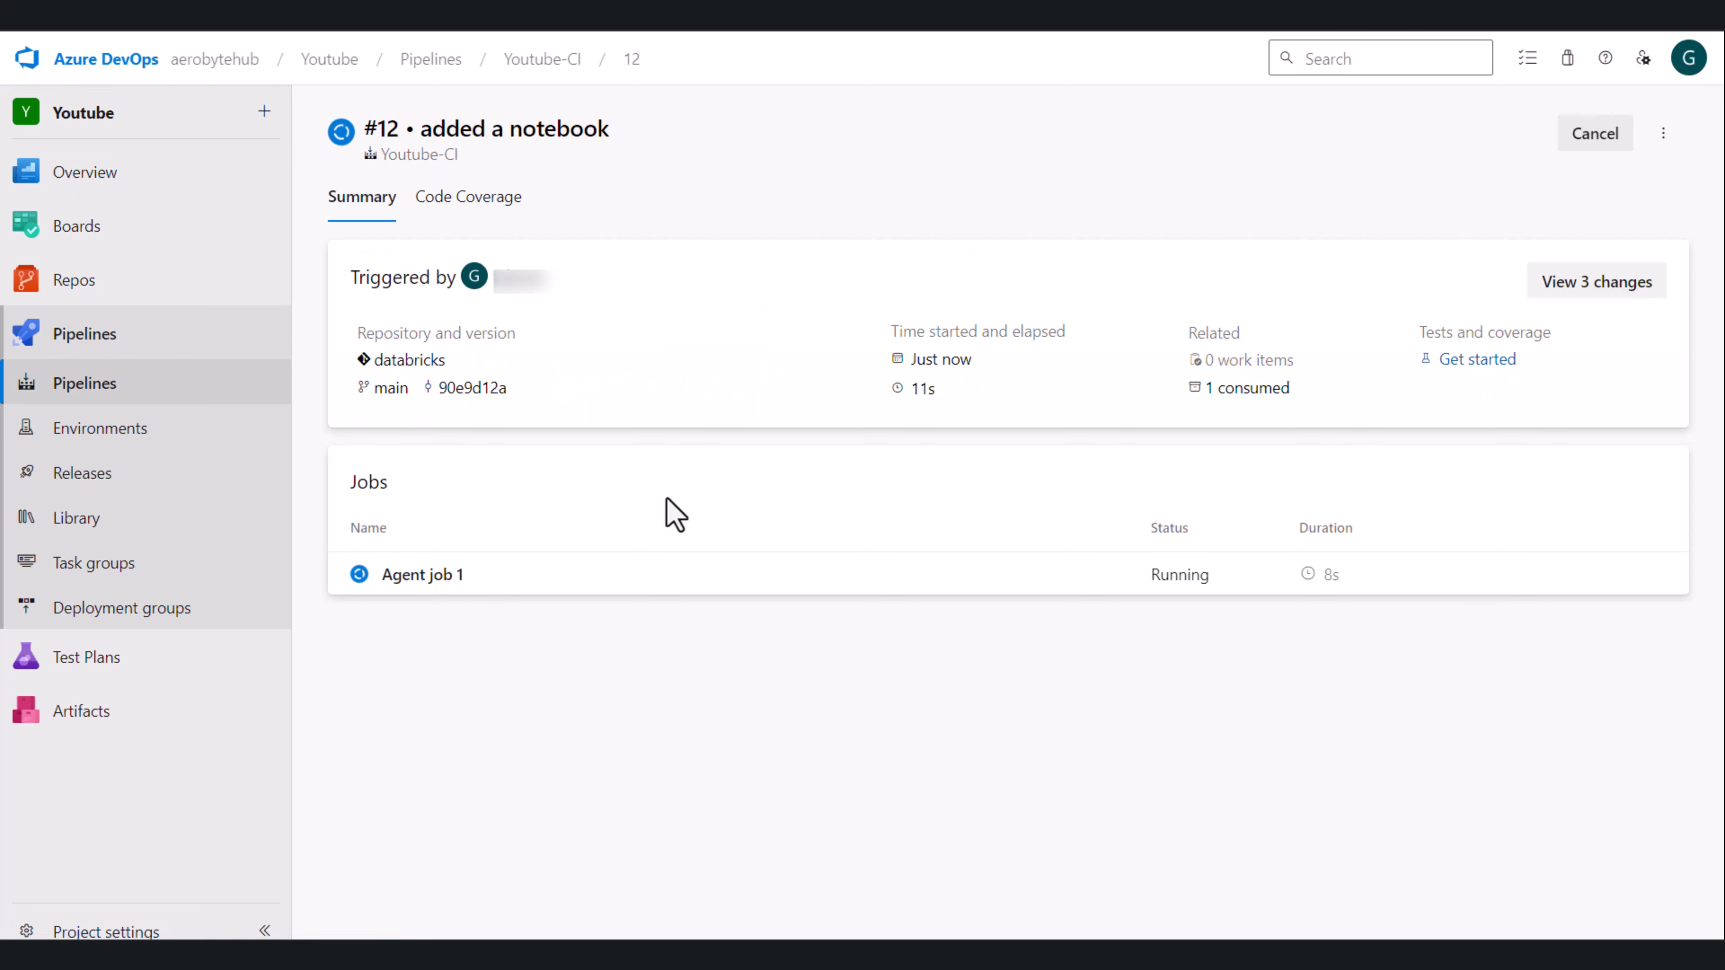
click(541, 586)
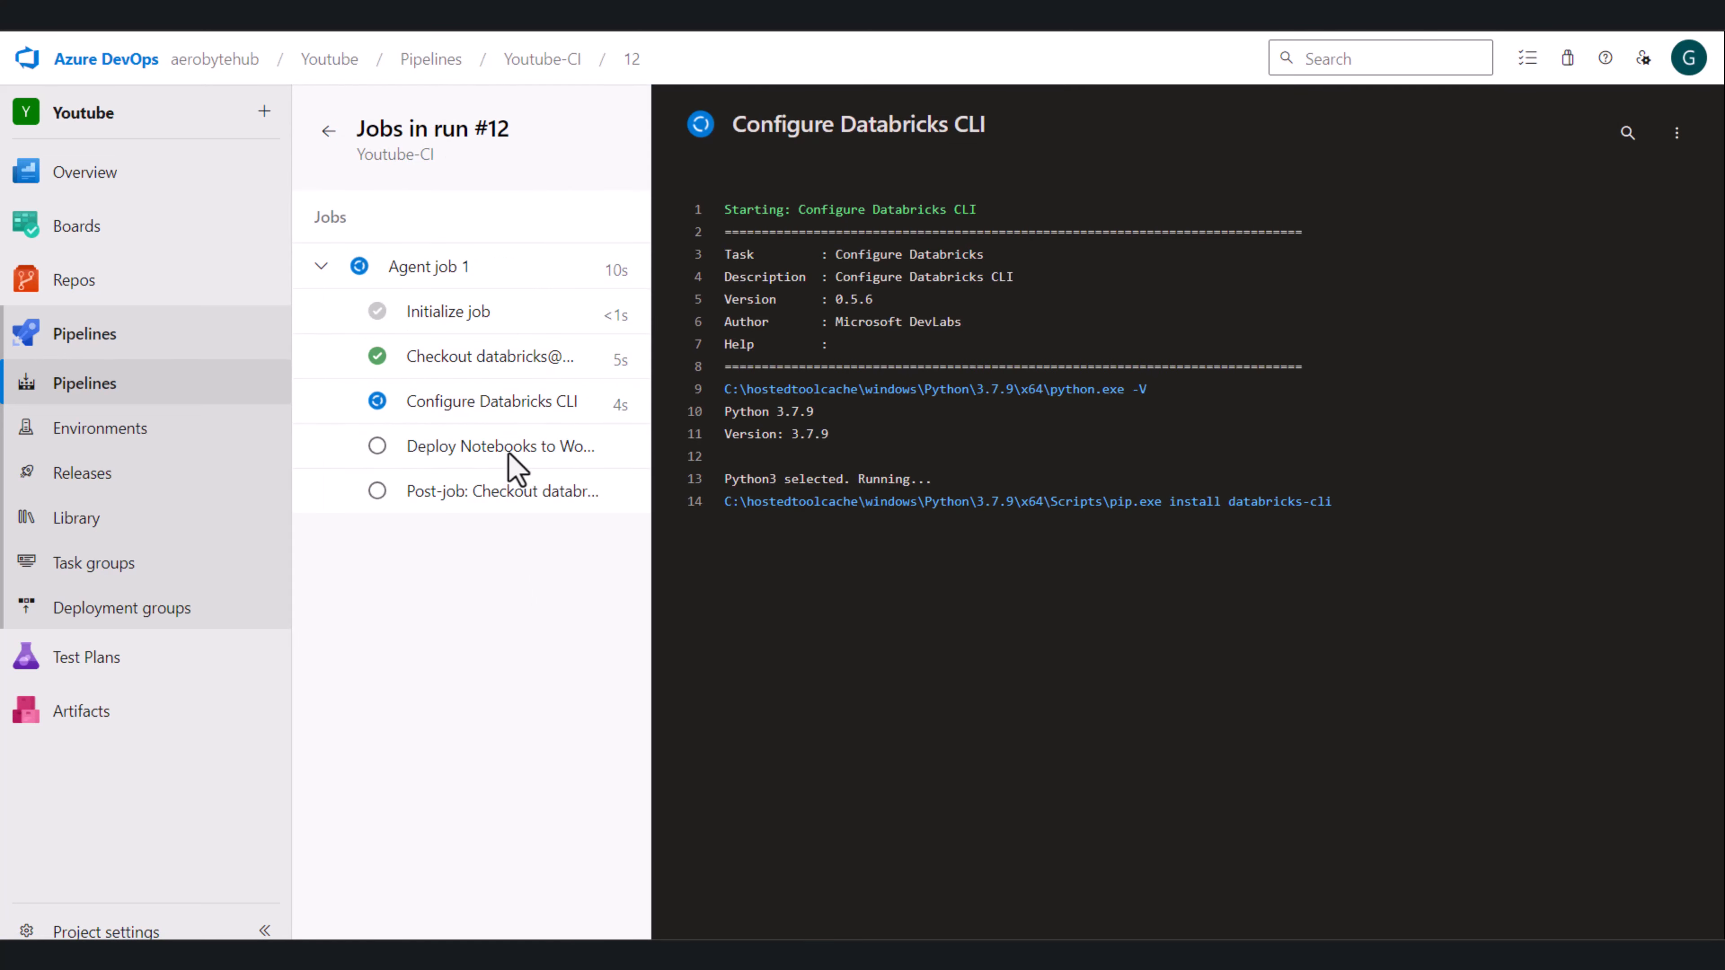